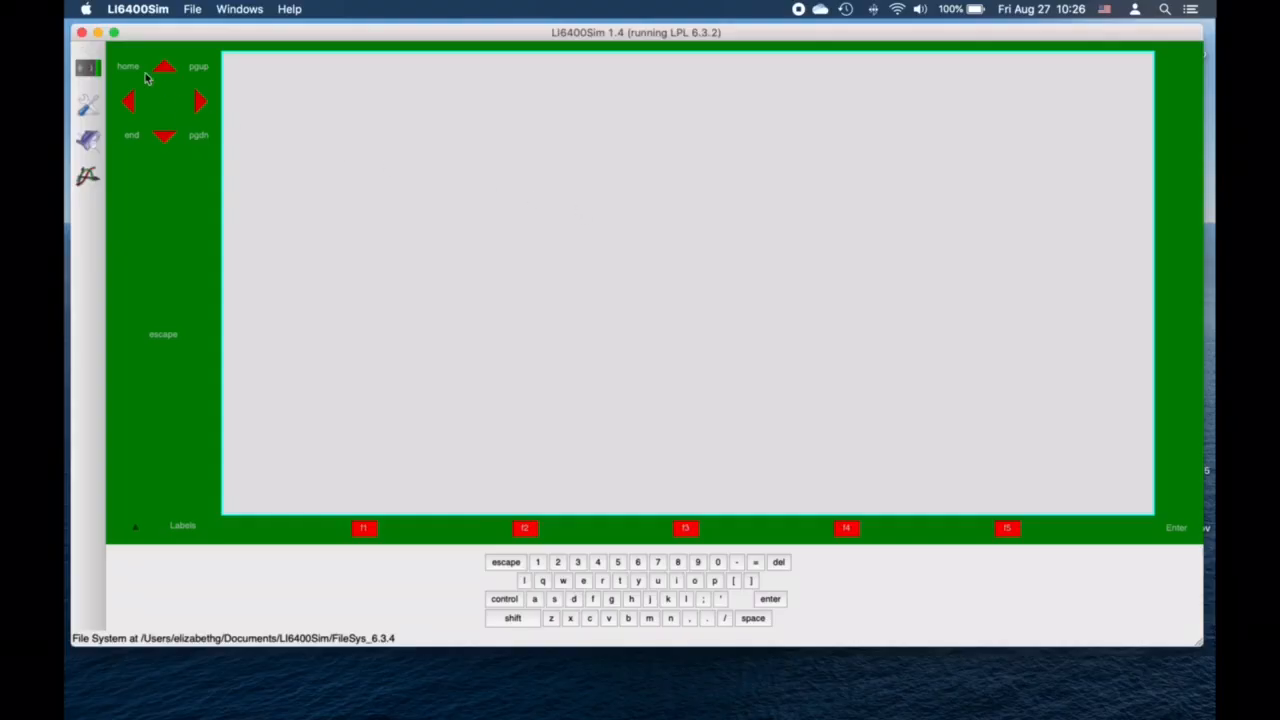
Step: Power on the simulated LI-6400XT and load the 2x3 LED.xml configuration from the UserPrefs directory
left_click(91, 75)
left_click(89, 70)
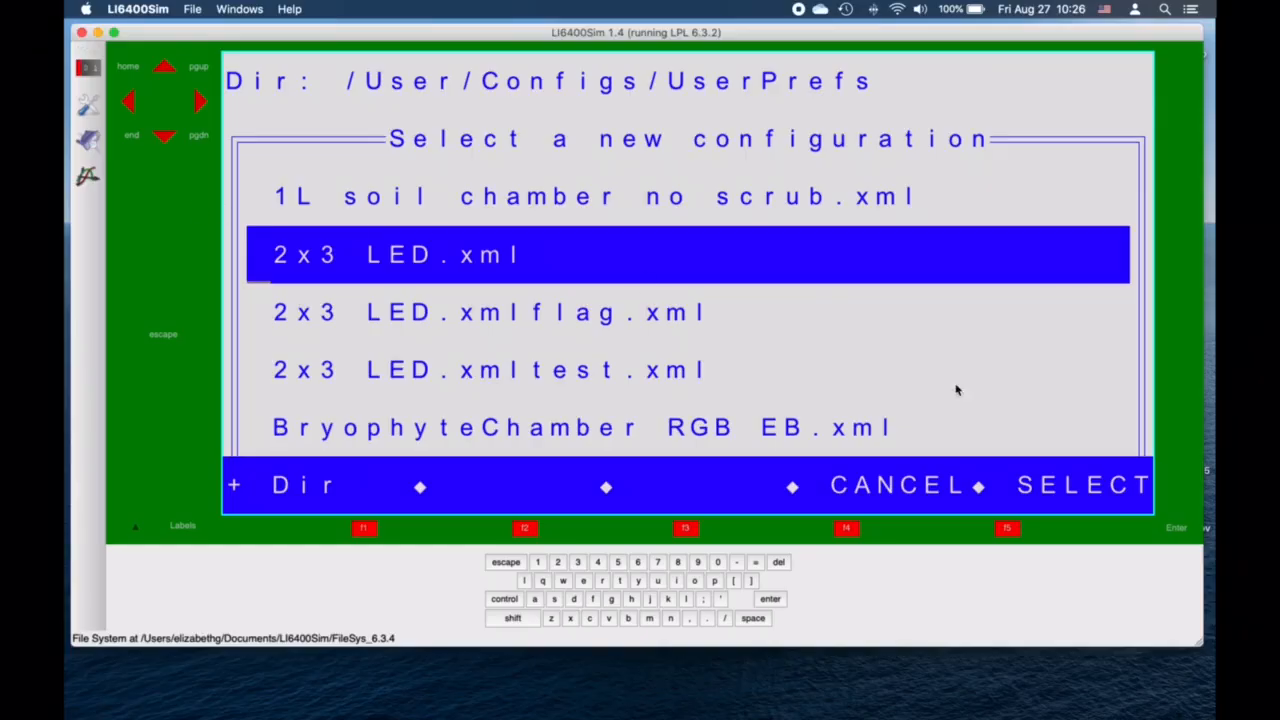
left_click(1008, 533)
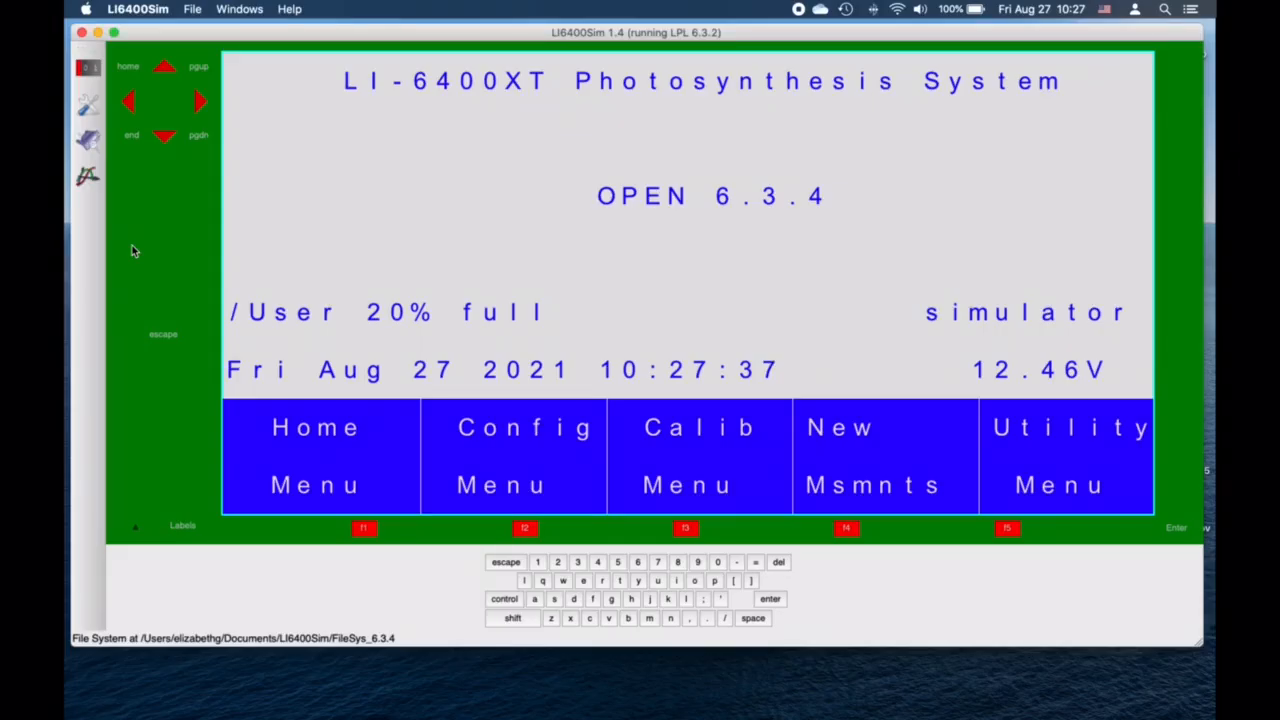
Step: Review the Home Menu and the Config Menu entries, returning to the main screen after each
left_click(362, 528)
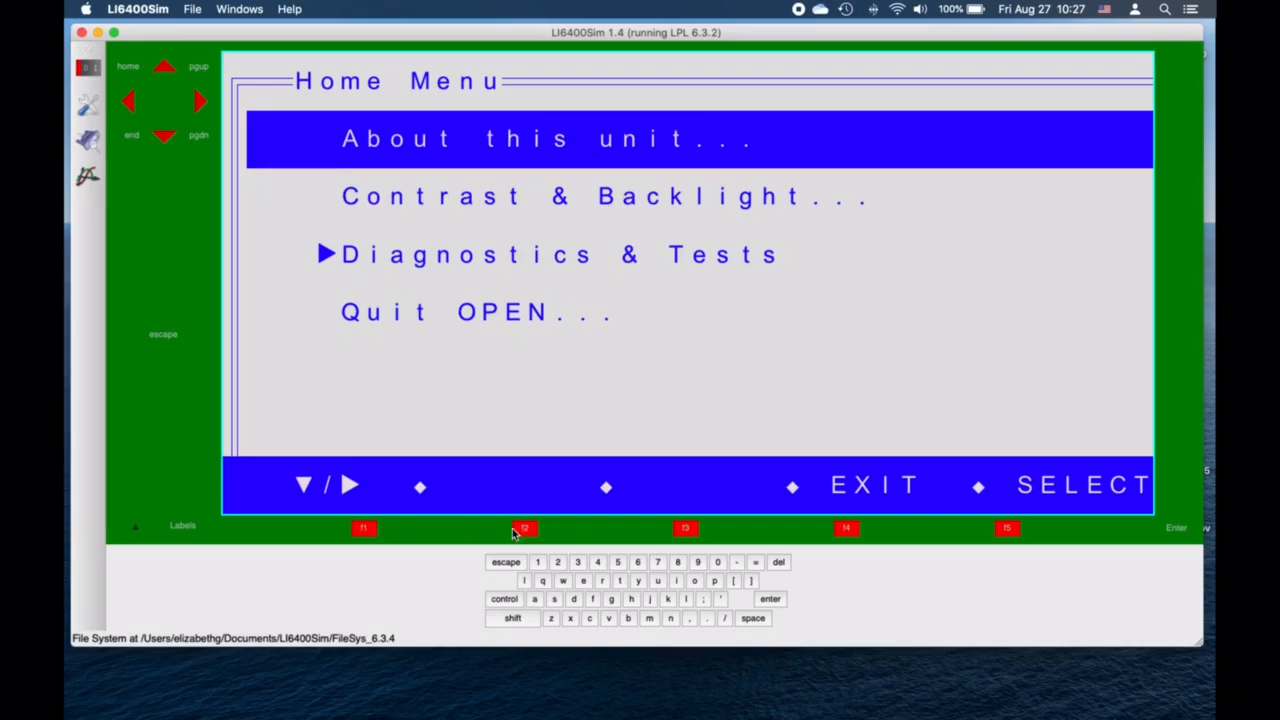
left_click(848, 532)
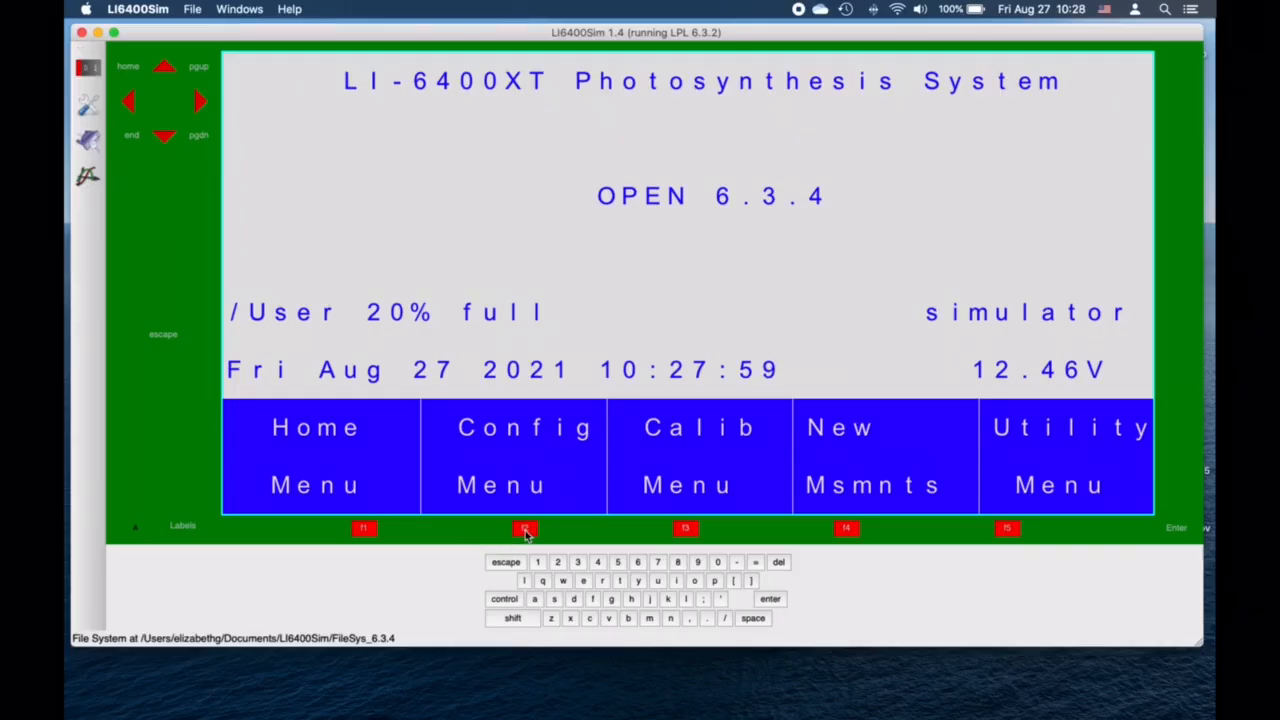
left_click(525, 529)
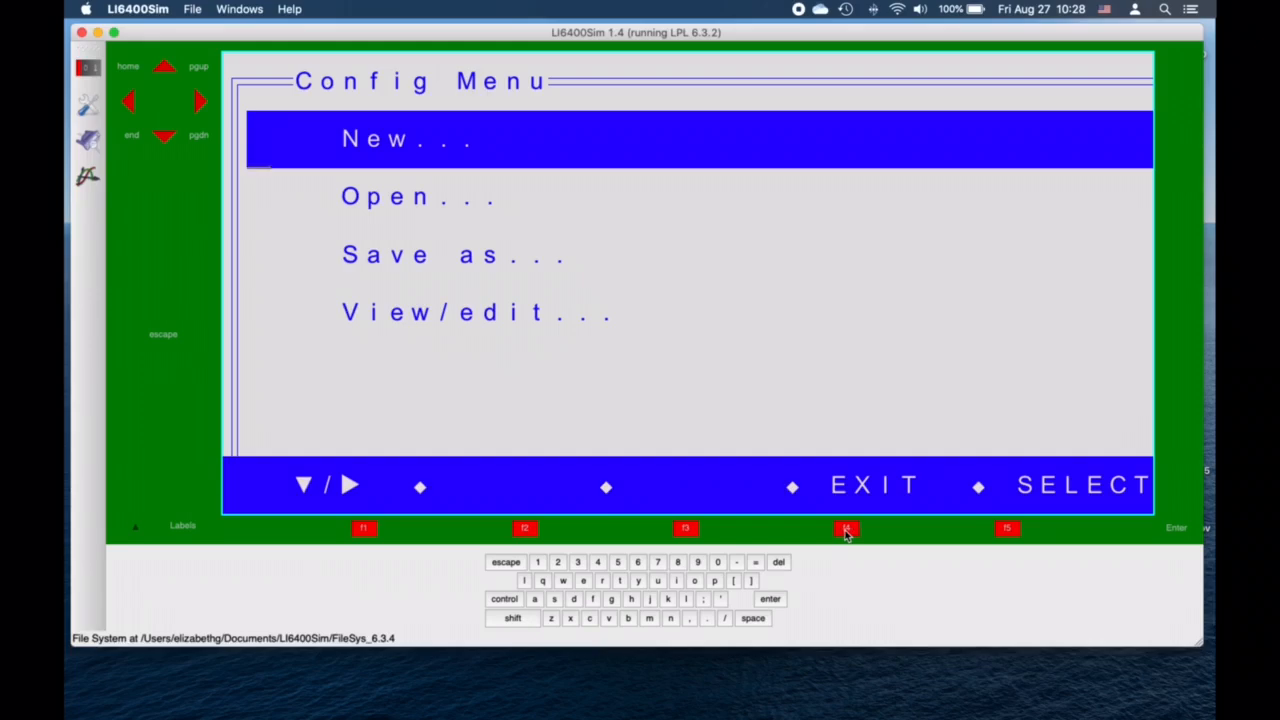
left_click(165, 338)
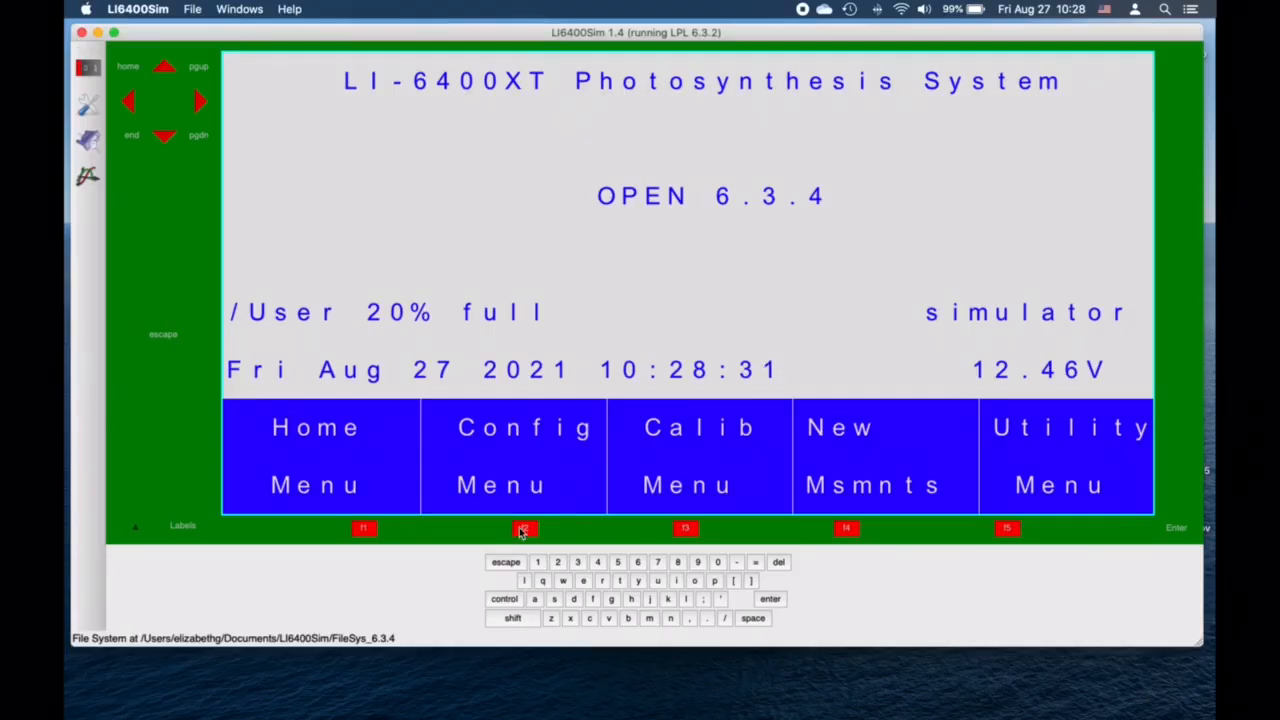
Step: Review the Calib Menu entries from View Settings down to LED Source, and return to the main screen
left_click(686, 529)
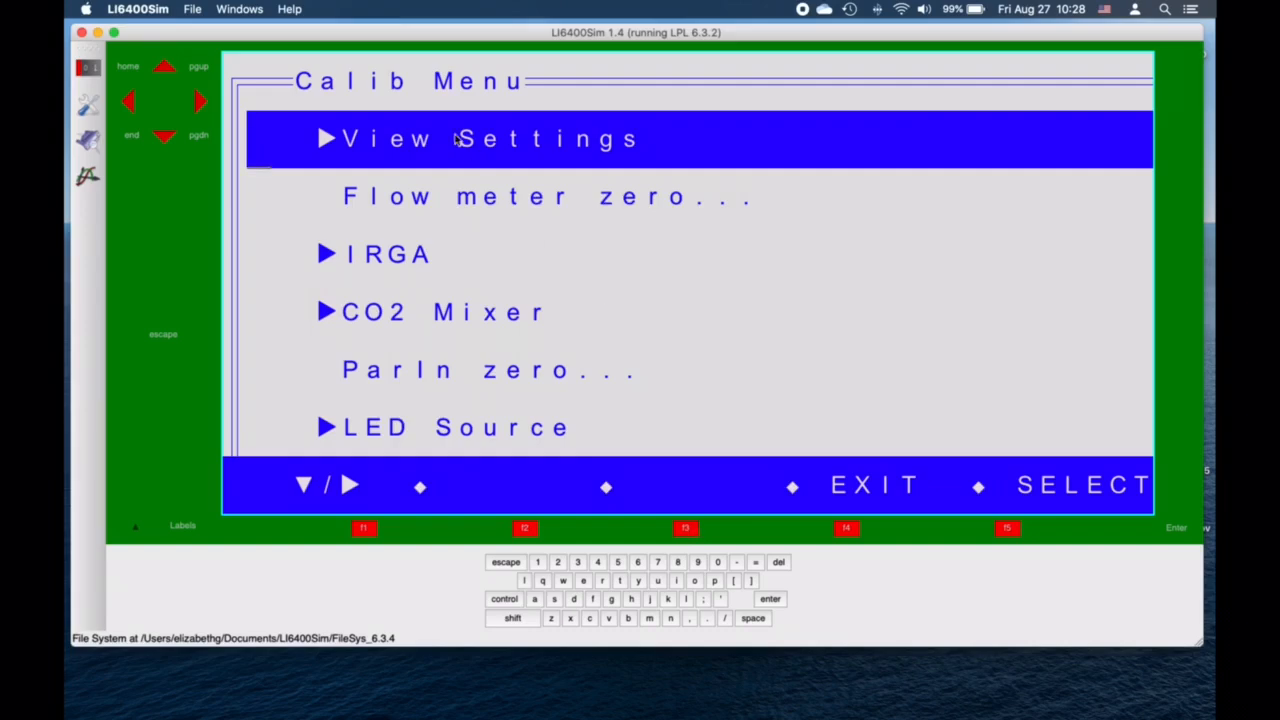
left_click(165, 135)
left_click(165, 135)
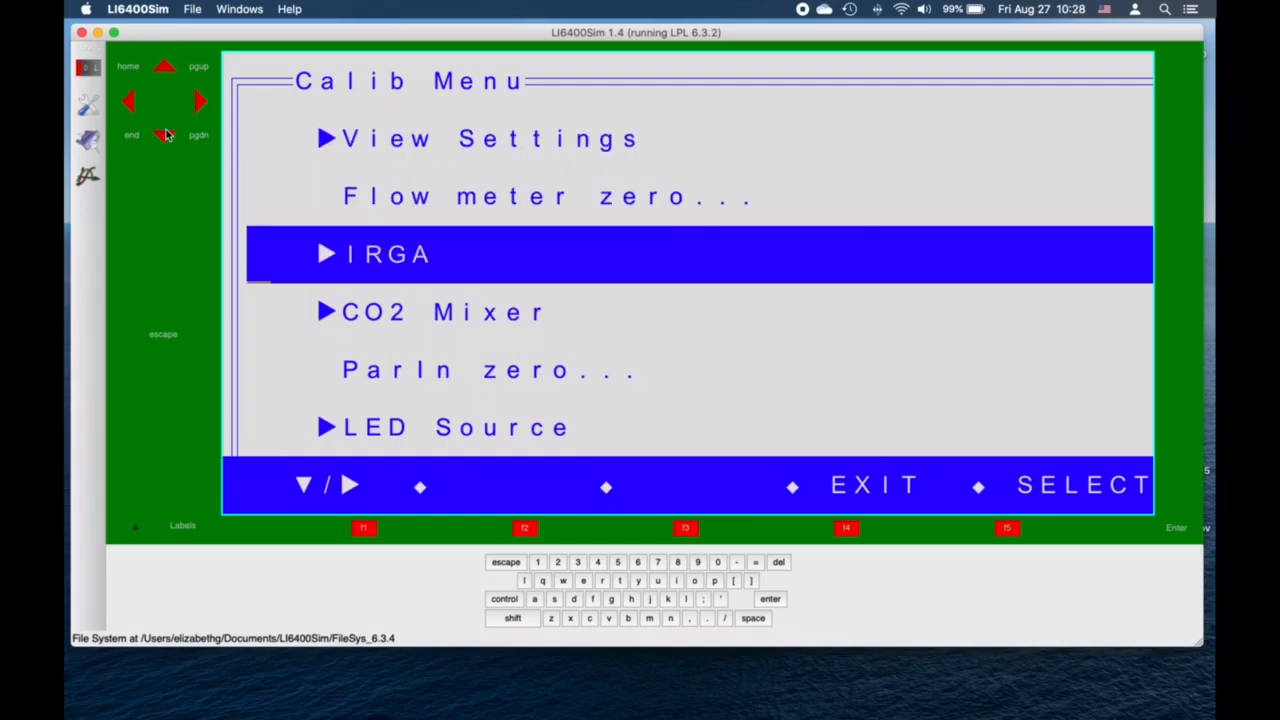
left_click(165, 138)
left_click(165, 140)
left_click(165, 138)
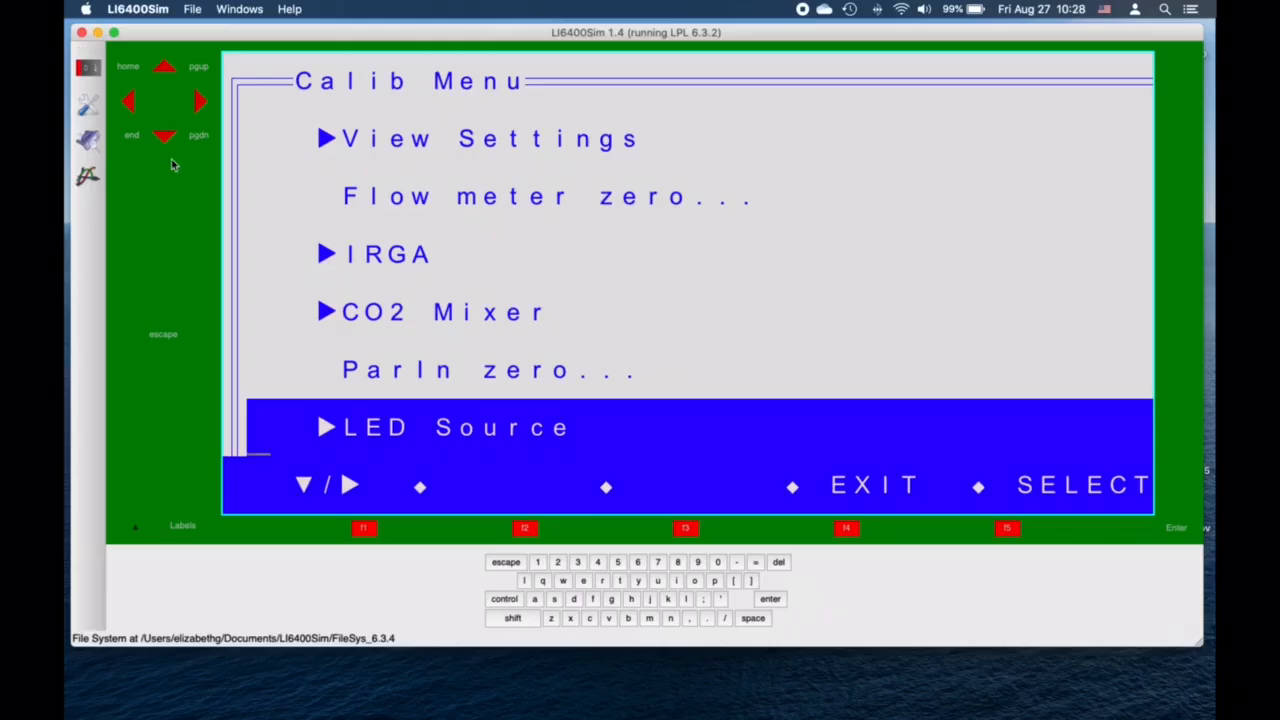
left_click(166, 340)
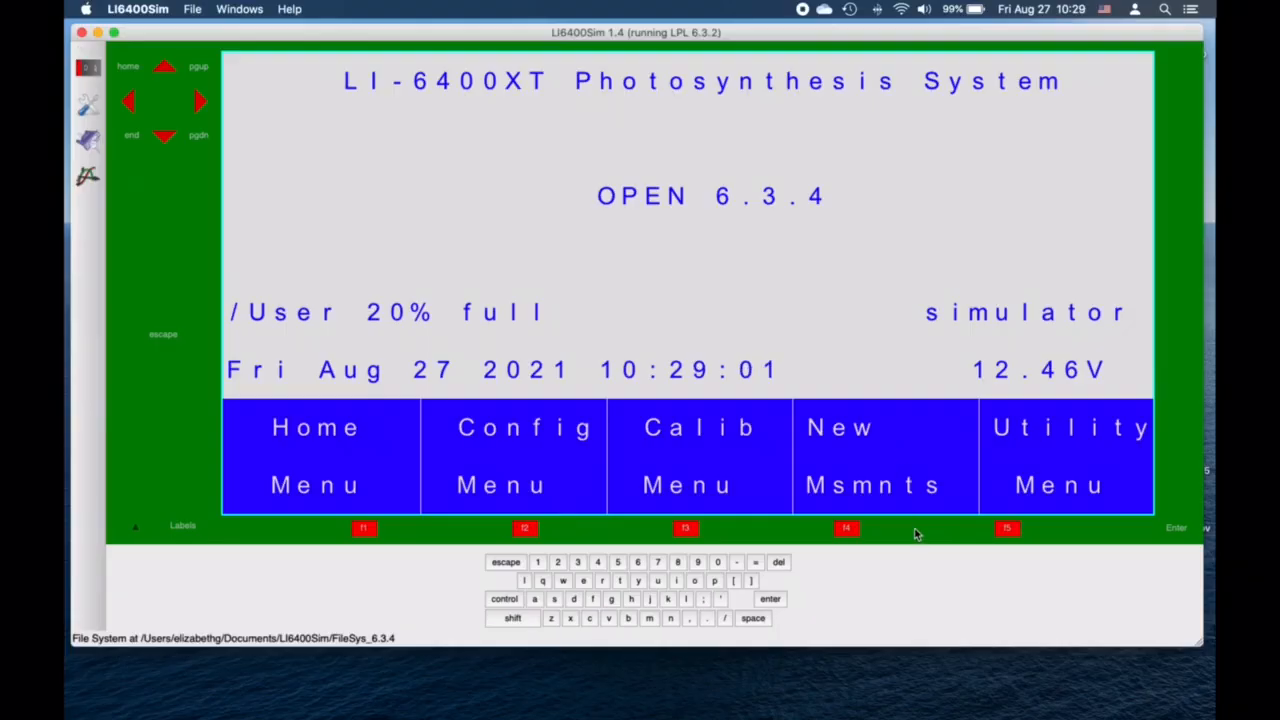
Step: Expand and collapse the Files and Communications groups of the Utility Menu to review their entries, and return to the main screen
left_click(1008, 530)
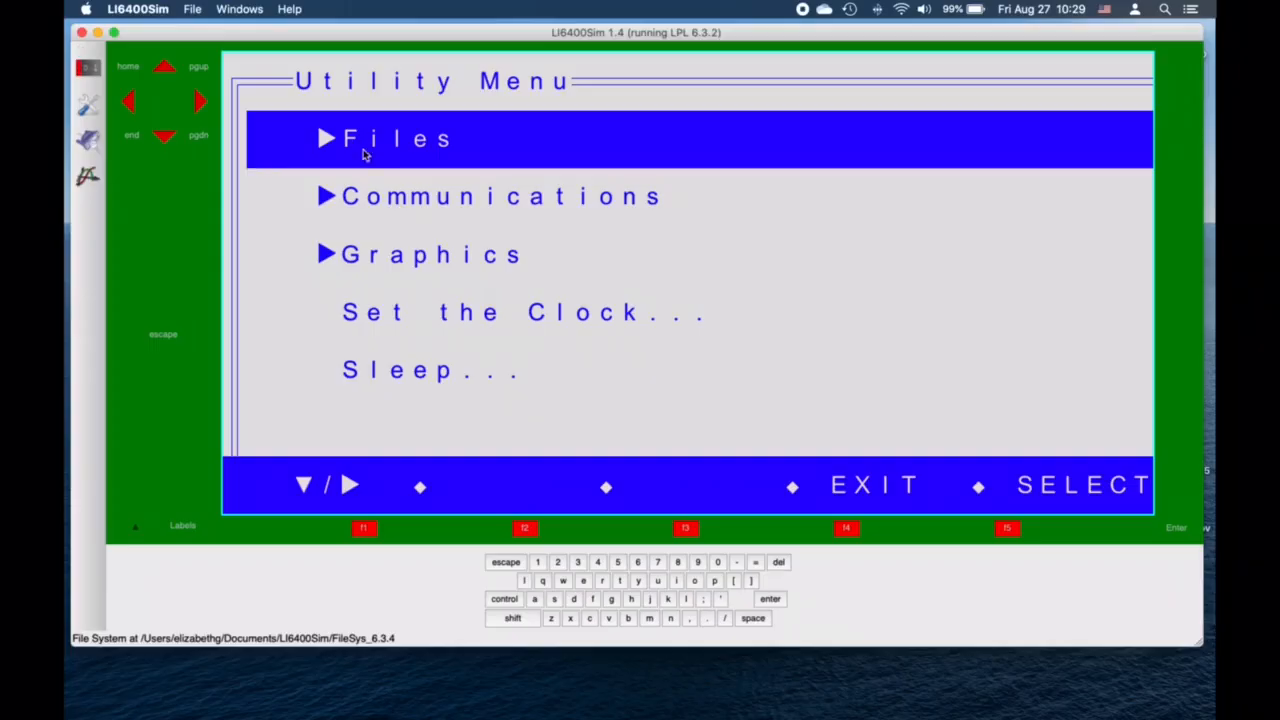
left_click(363, 528)
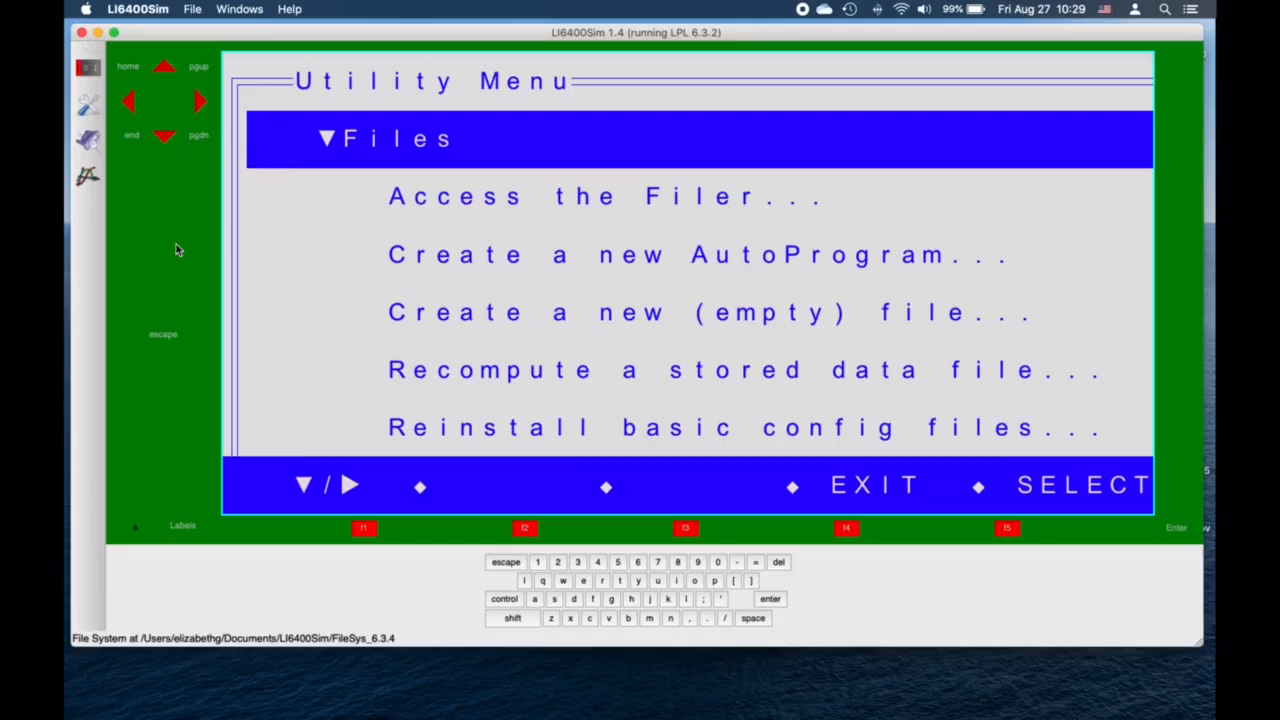
left_click(327, 141)
left_click(364, 530)
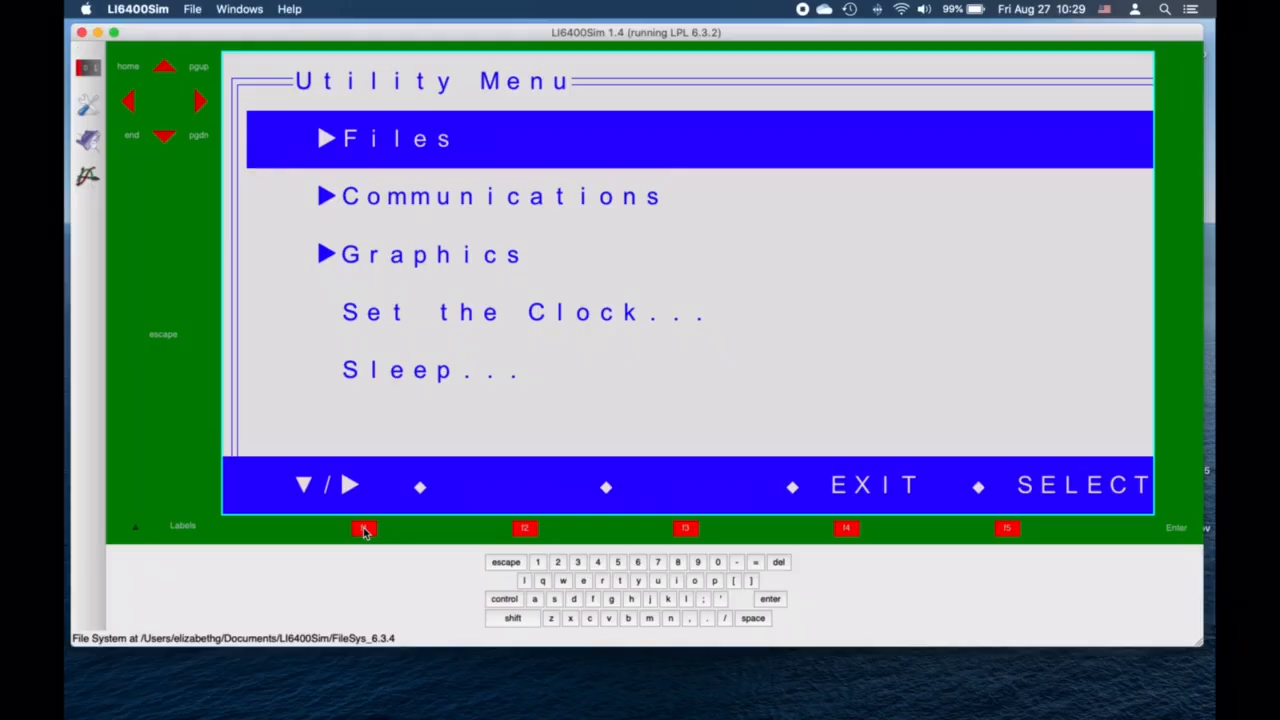
left_click(164, 136)
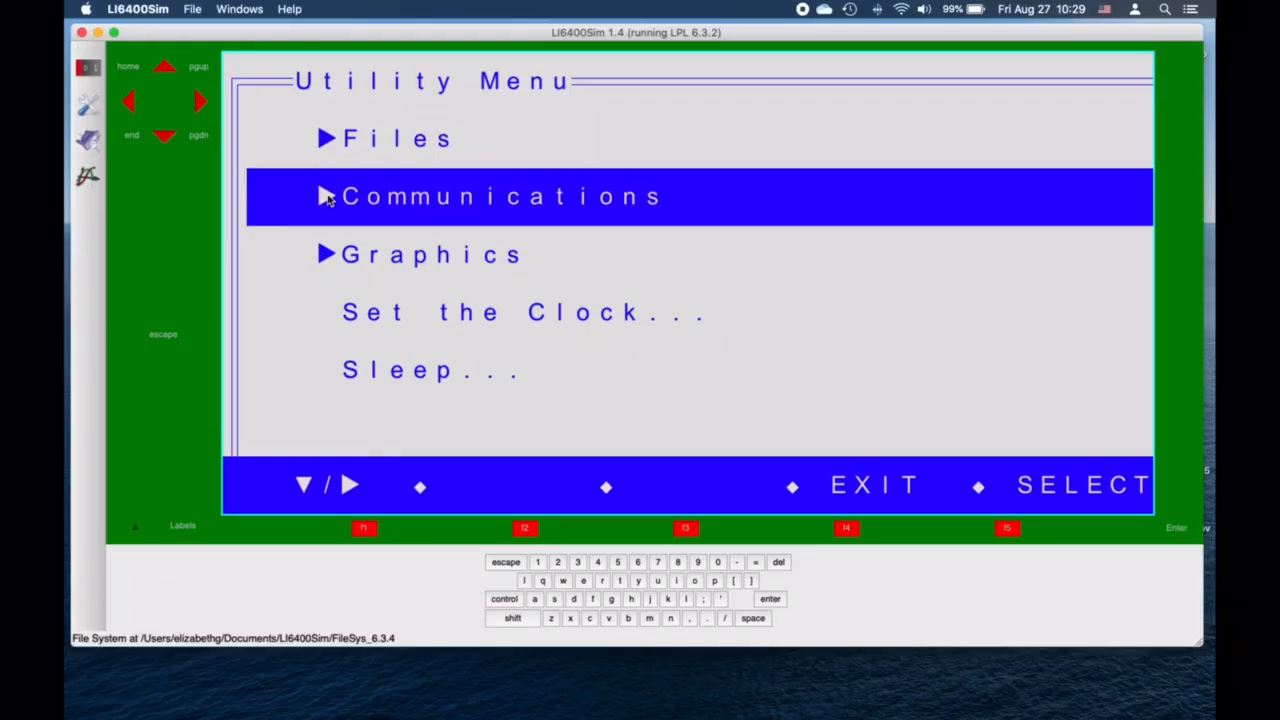
left_click(327, 195)
left_click(364, 530)
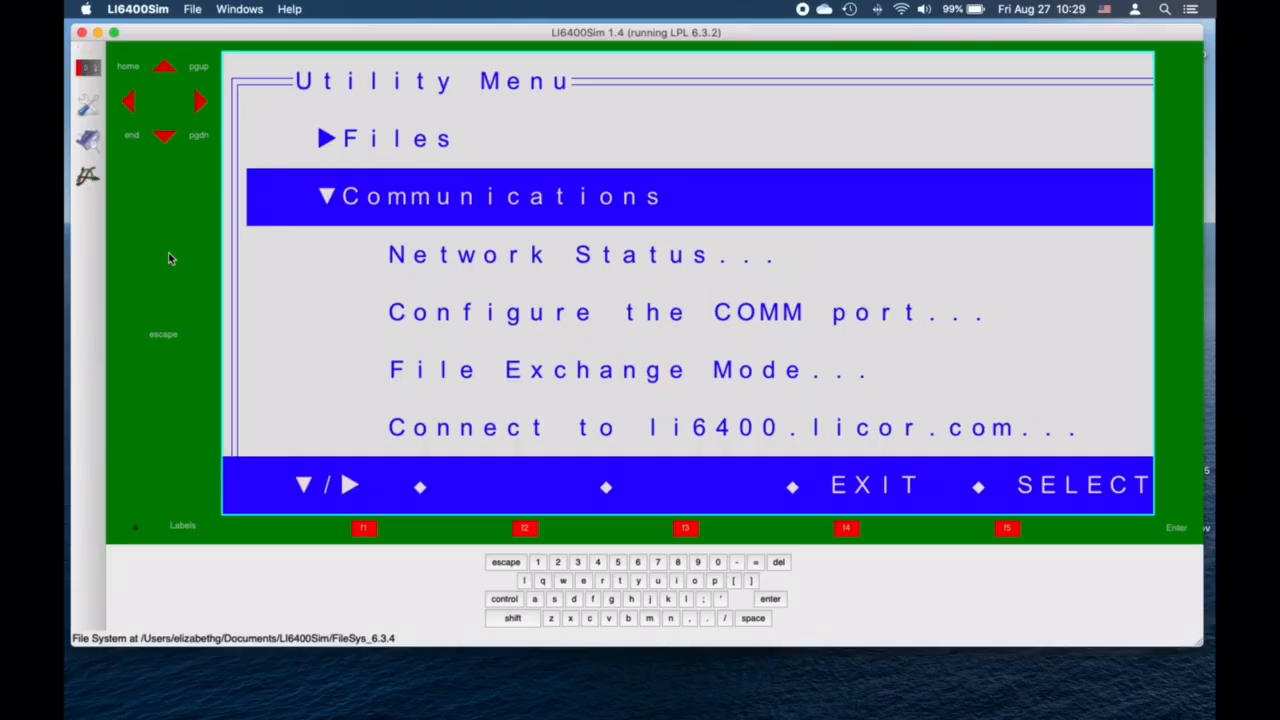
left_click(364, 529)
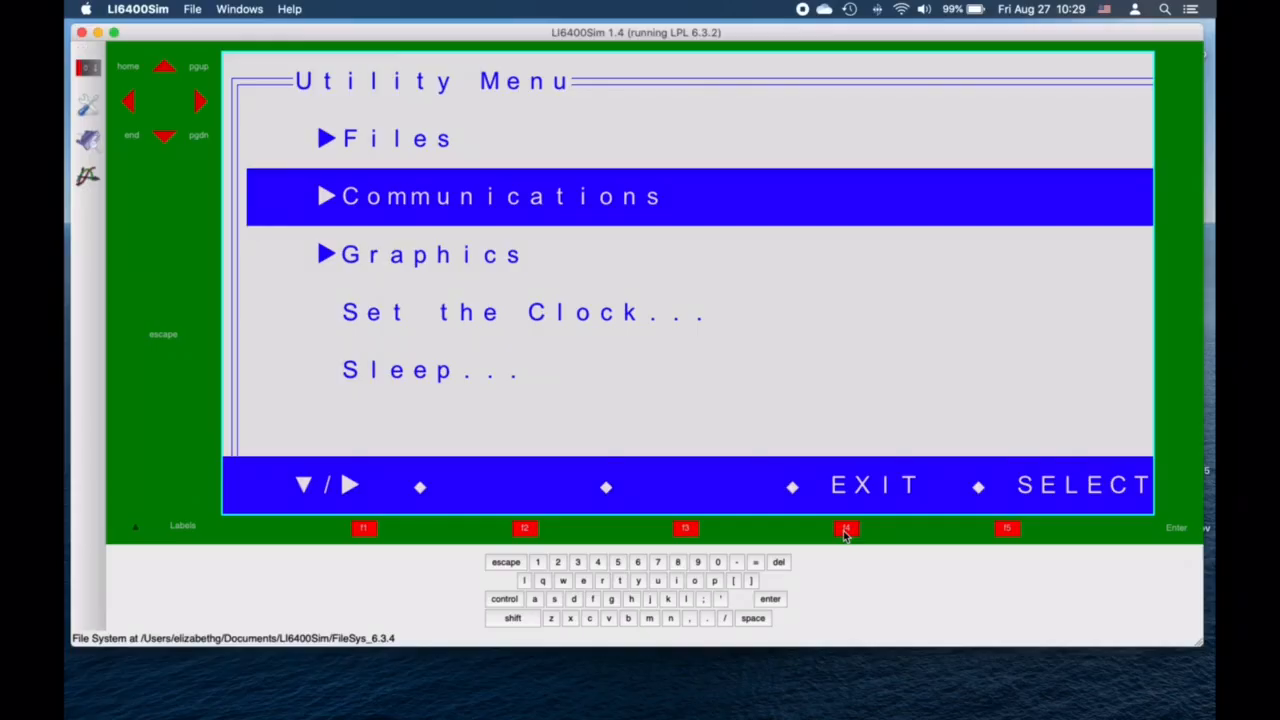
left_click(846, 530)
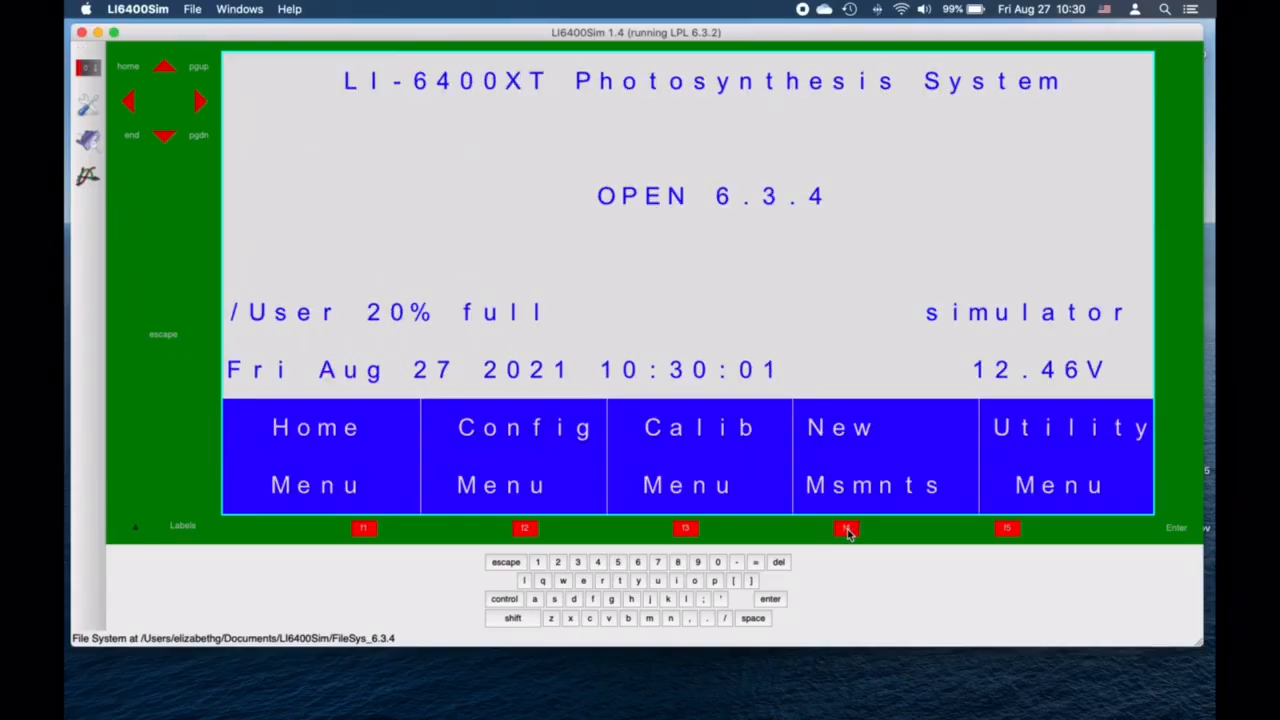
Step: Enter New Measurements mode and turn off the negative PAR warning overlay
left_click(846, 530)
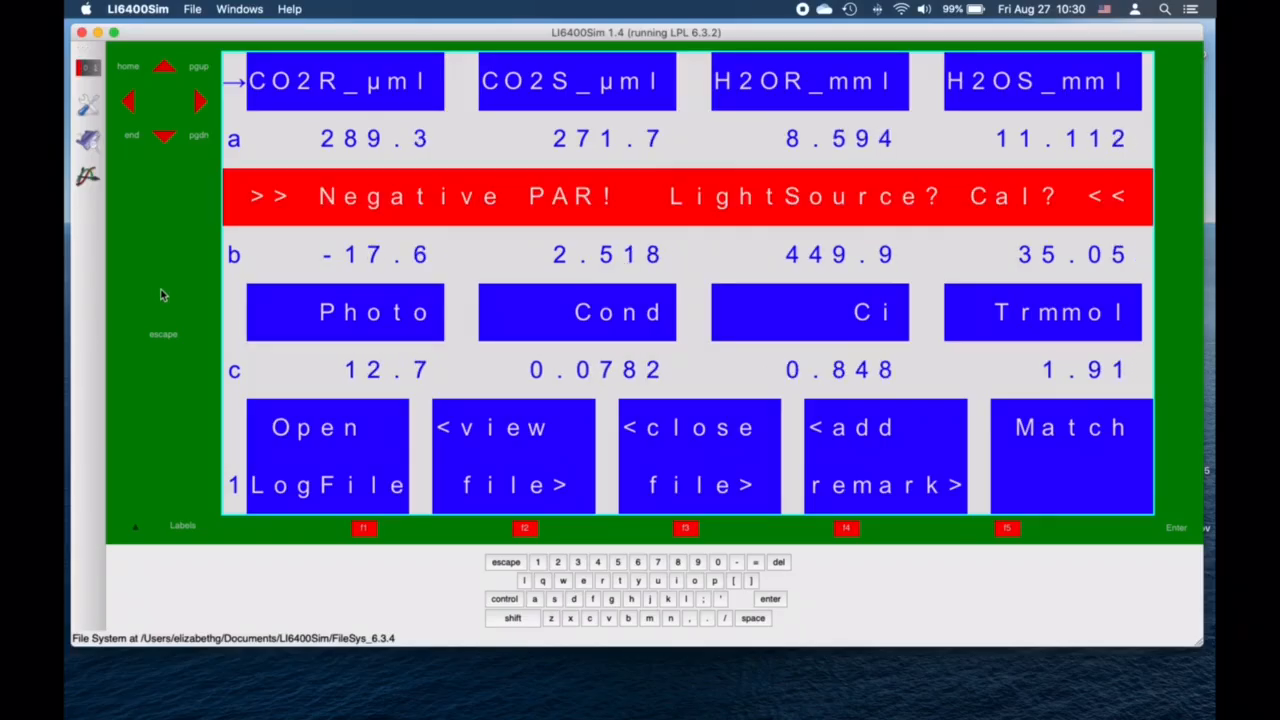
key("ctrl")
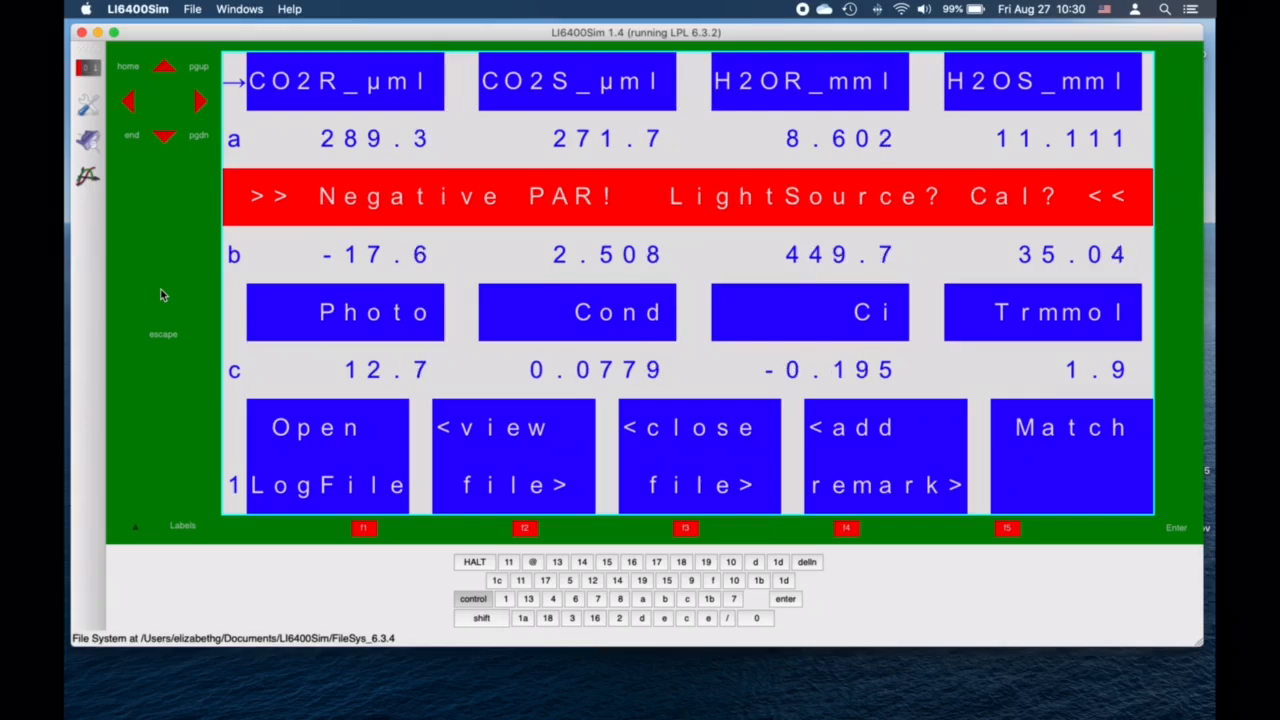
key("ctrl+shift+z")
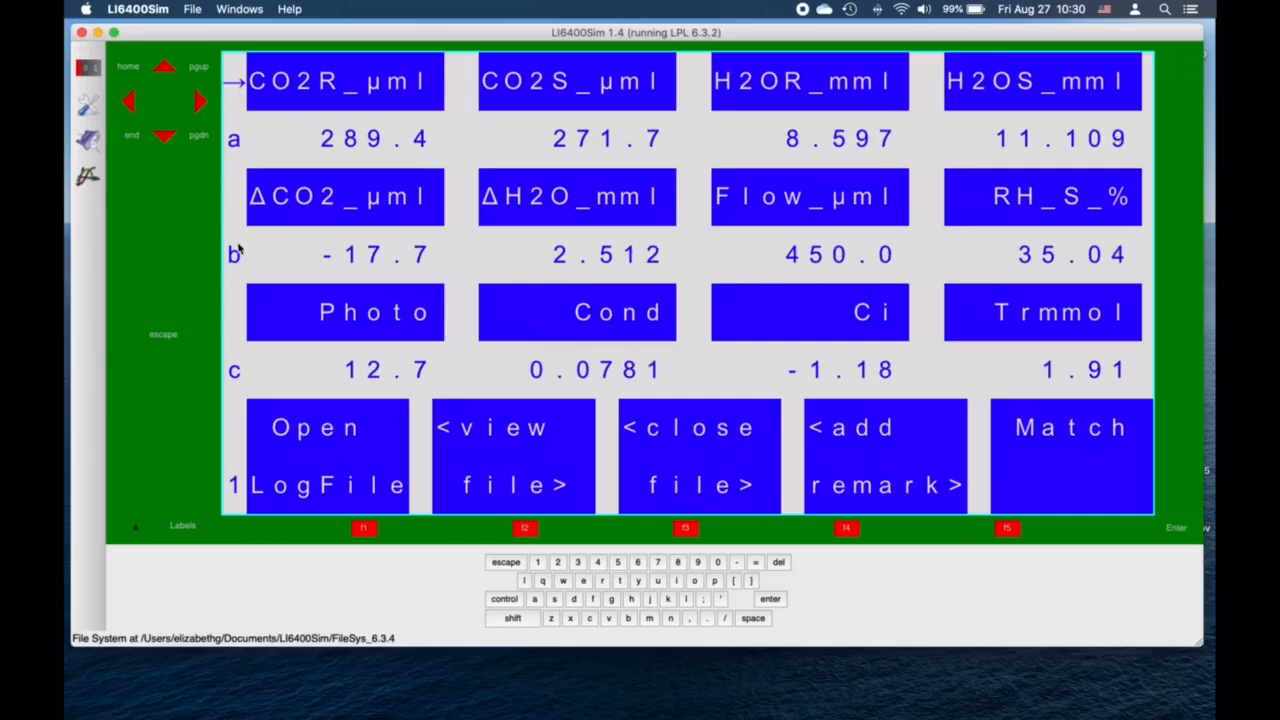
Step: Cycle the top display row through other variable groups, jumping to group g and stepping back to group a
left_click(201, 106)
left_click(201, 106)
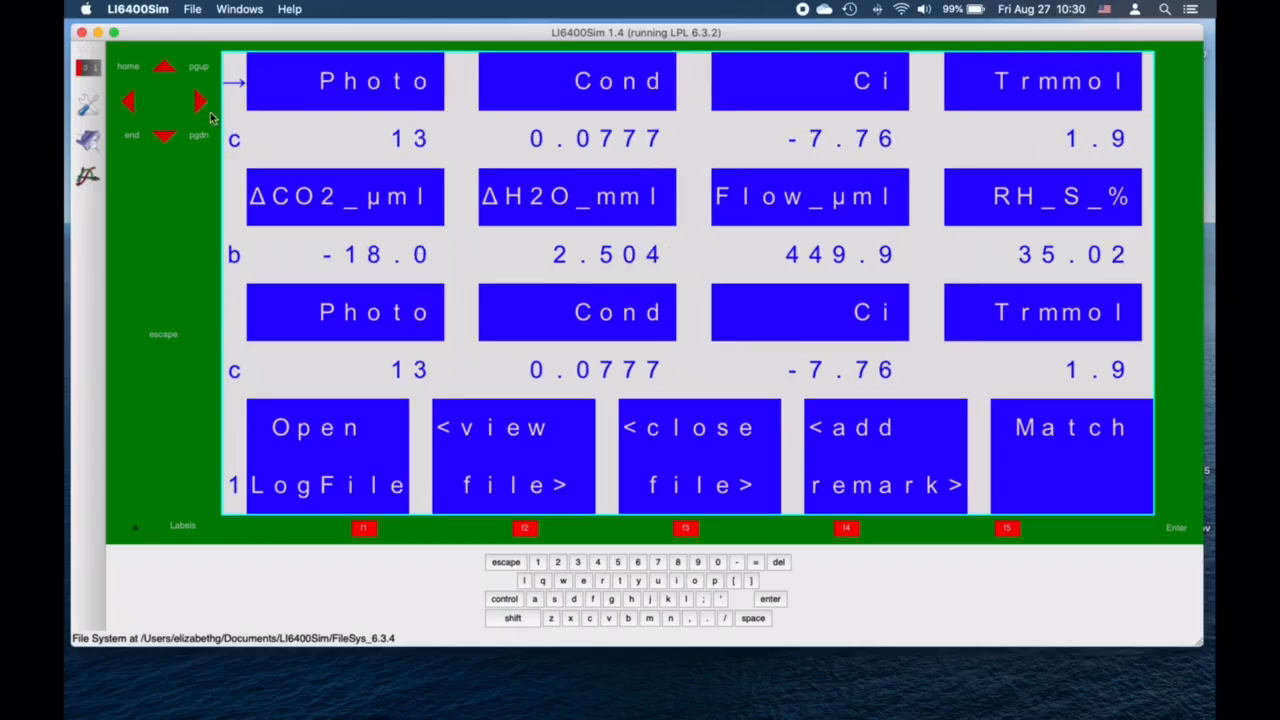
left_click(612, 601)
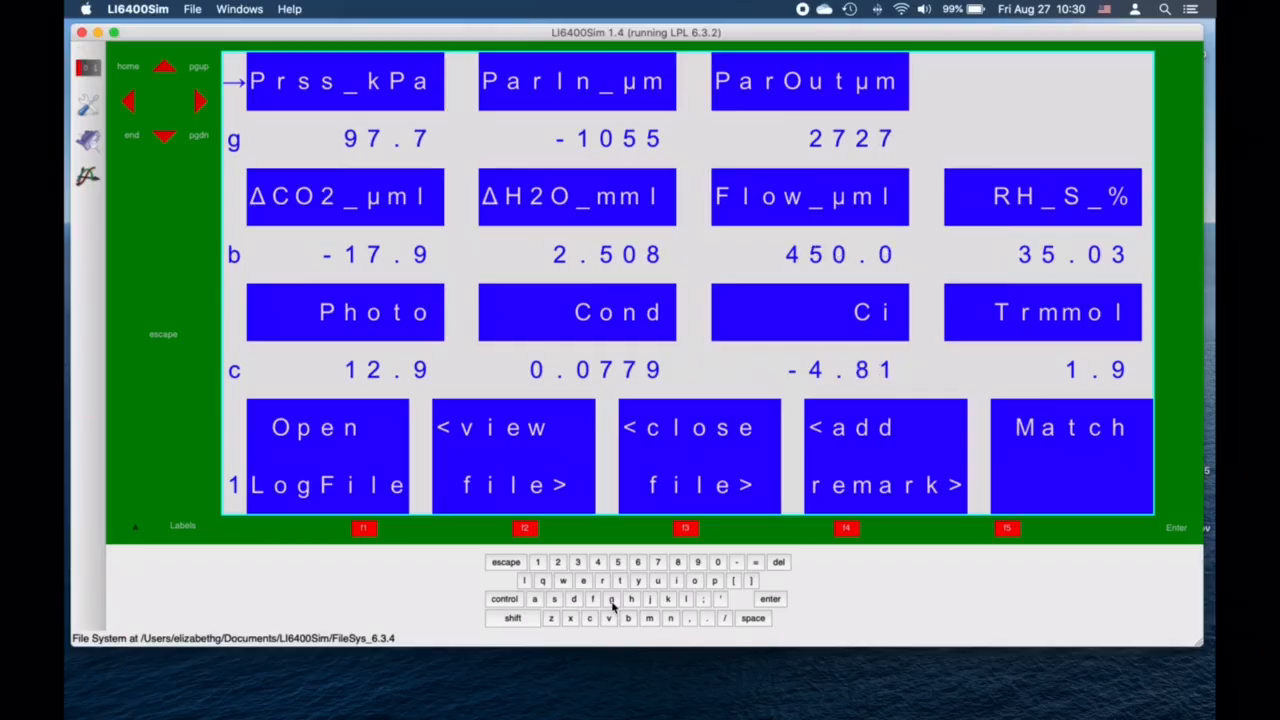
left_click(128, 104)
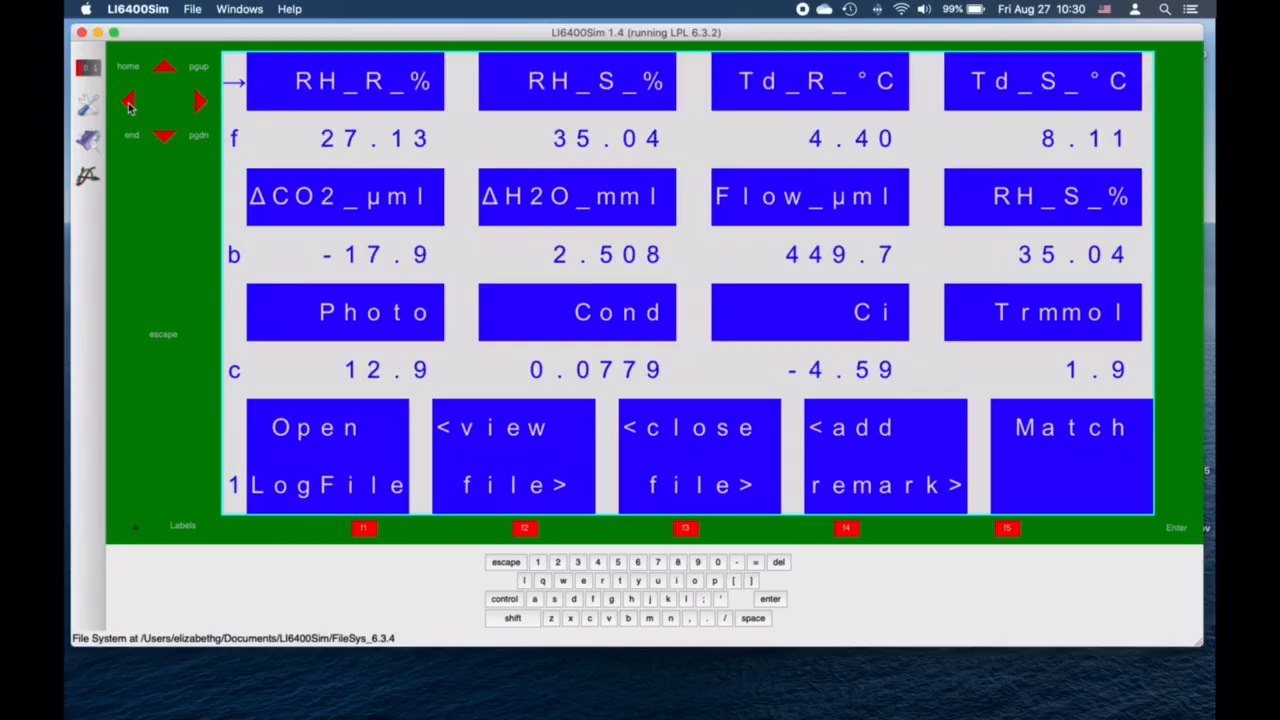
left_click(128, 104)
left_click(128, 104)
left_click(128, 104)
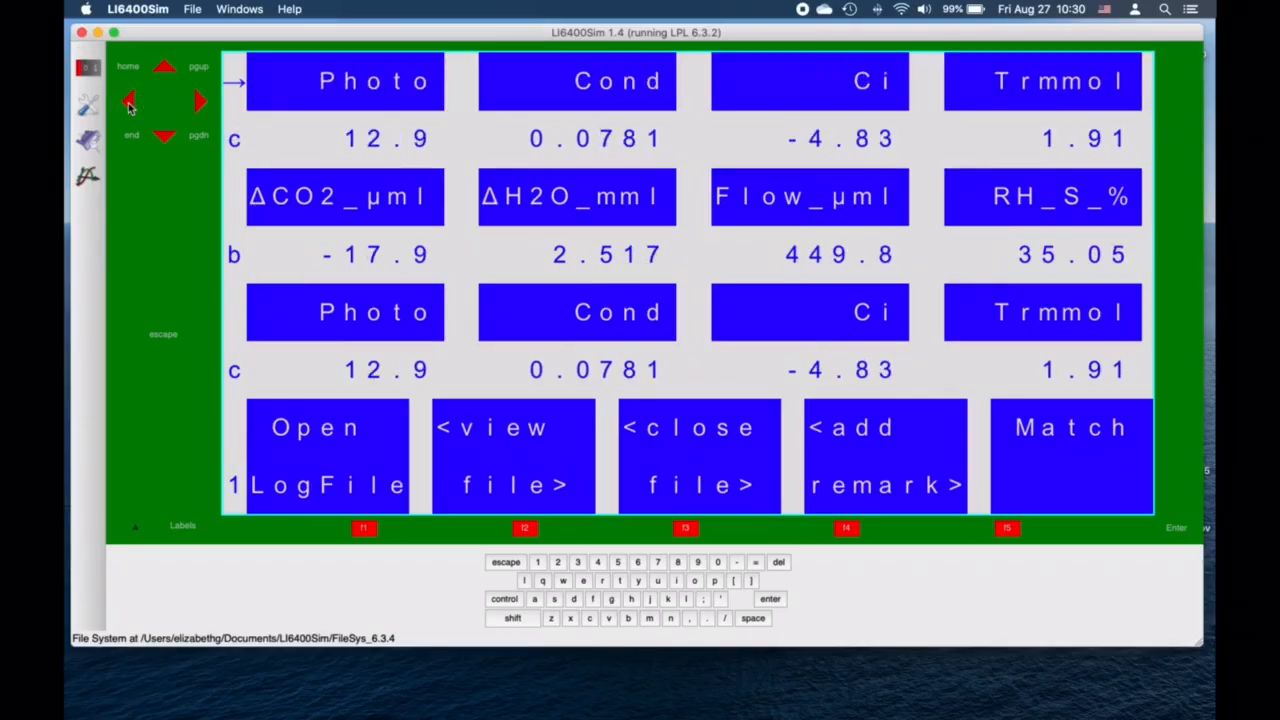
left_click(128, 104)
left_click(128, 104)
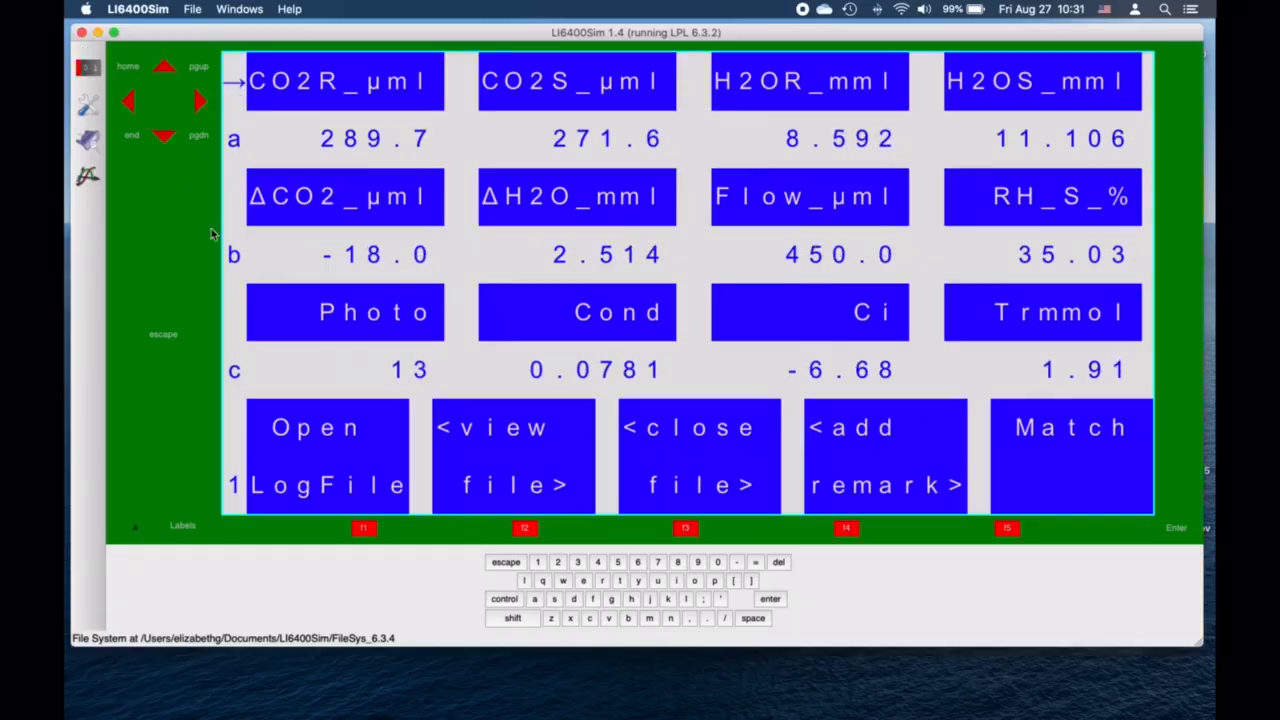
Step: Move the row marker down through the ΔCO2 and Photo rows and back to the top row
left_click(165, 136)
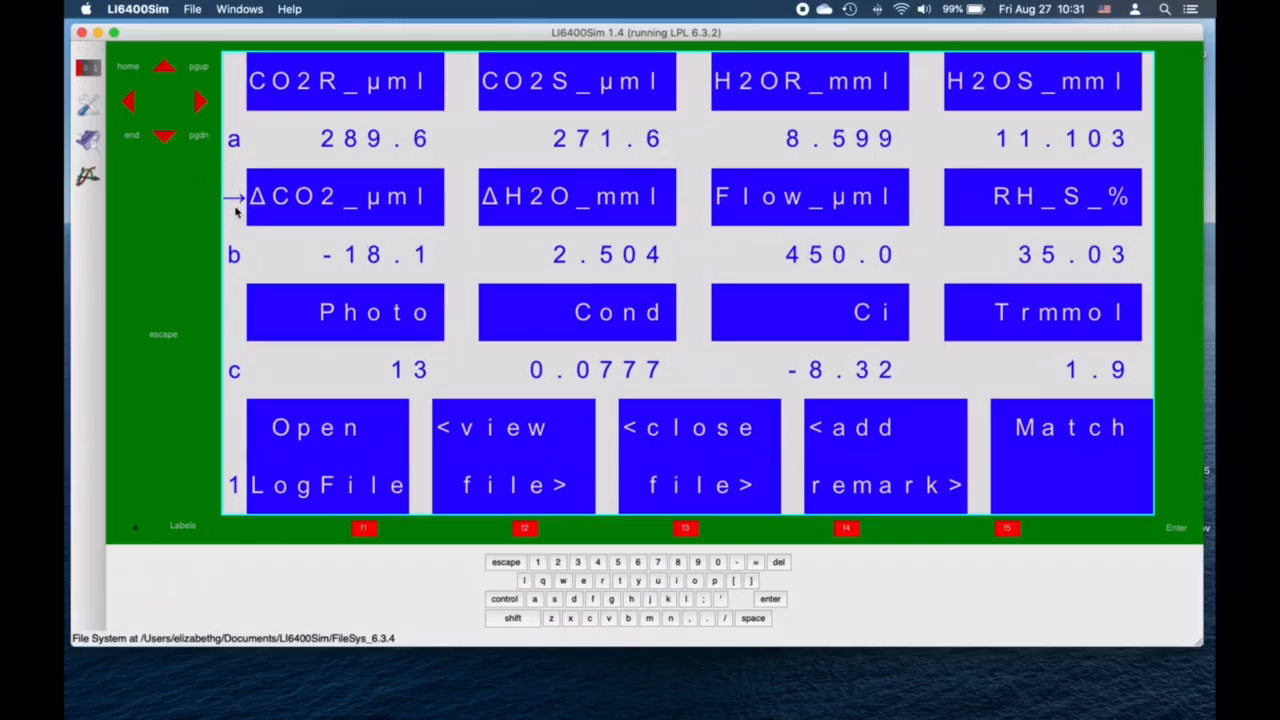
left_click(164, 141)
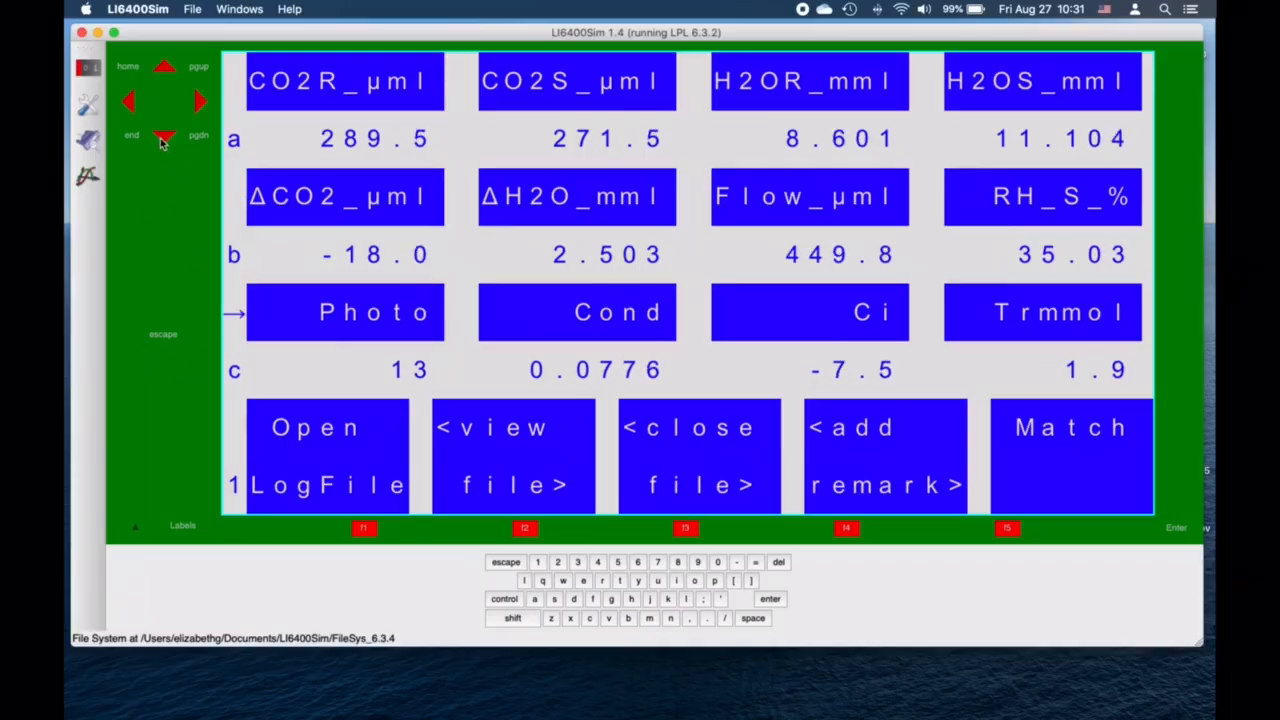
left_click(163, 140)
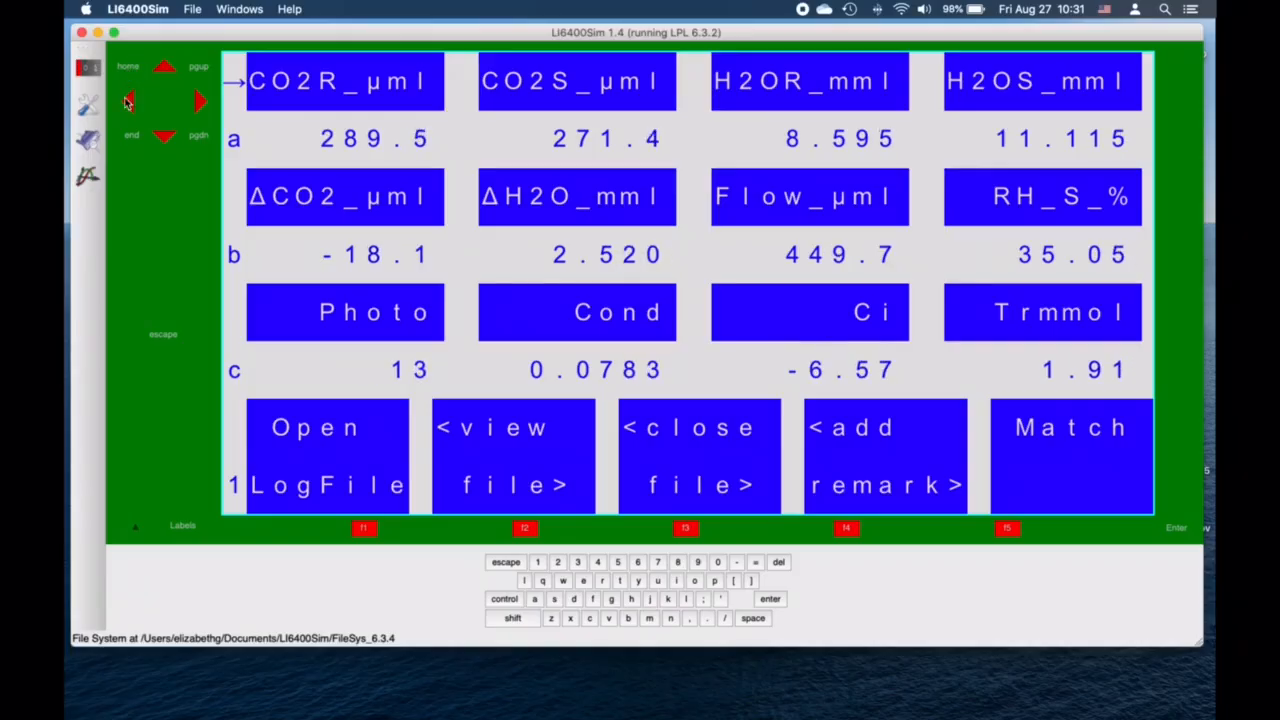
Step: Page all three display rows through groups d–f, g–i and j–l, and return to the a–c display
left_click(130, 137)
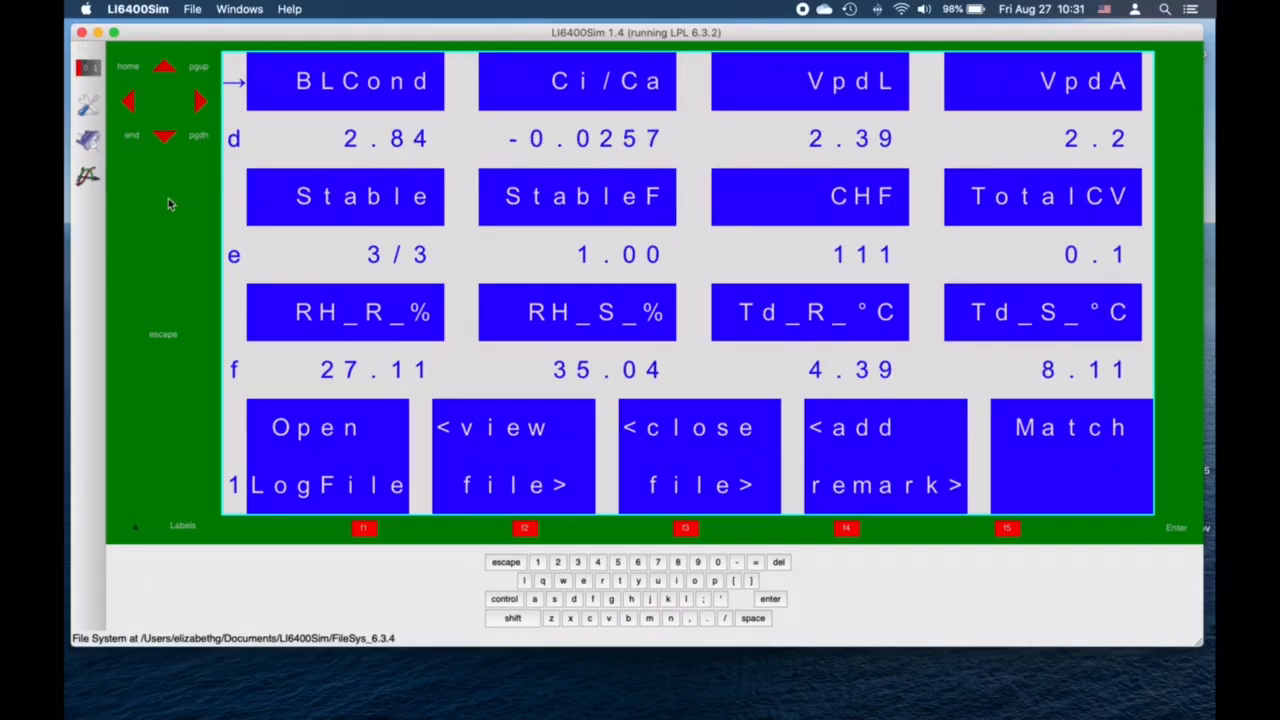
left_click(200, 102)
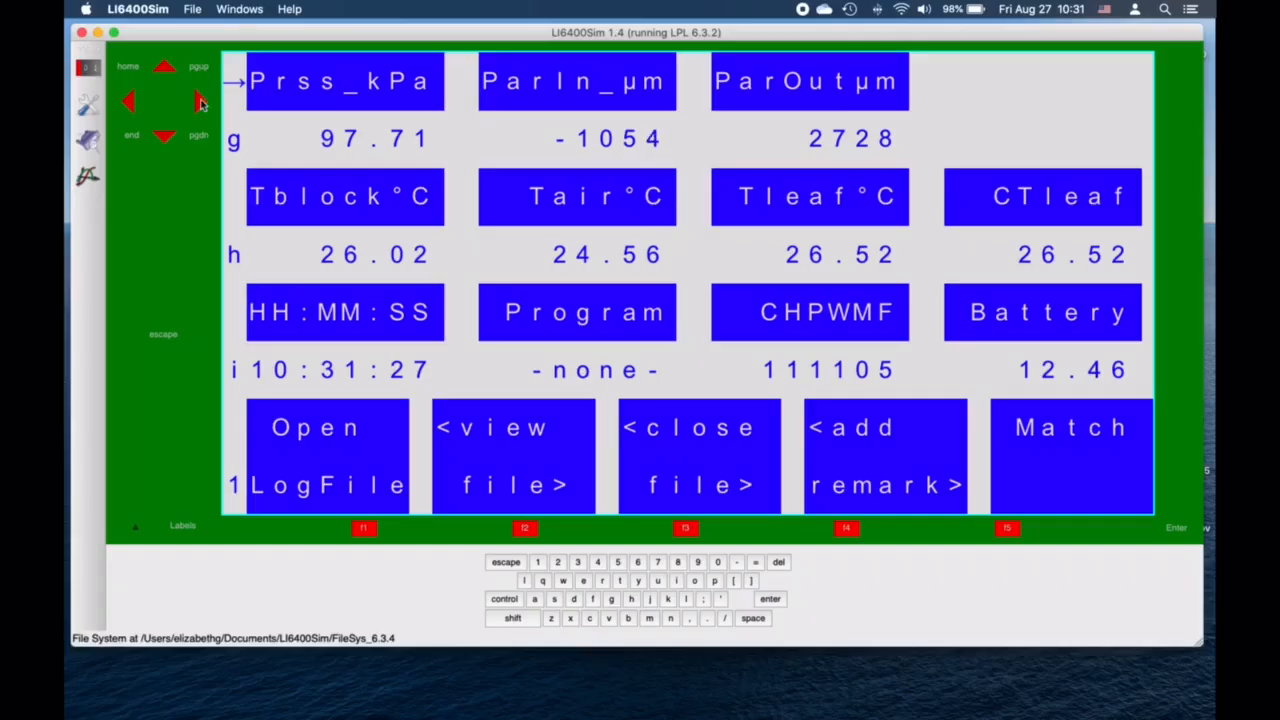
left_click(199, 138)
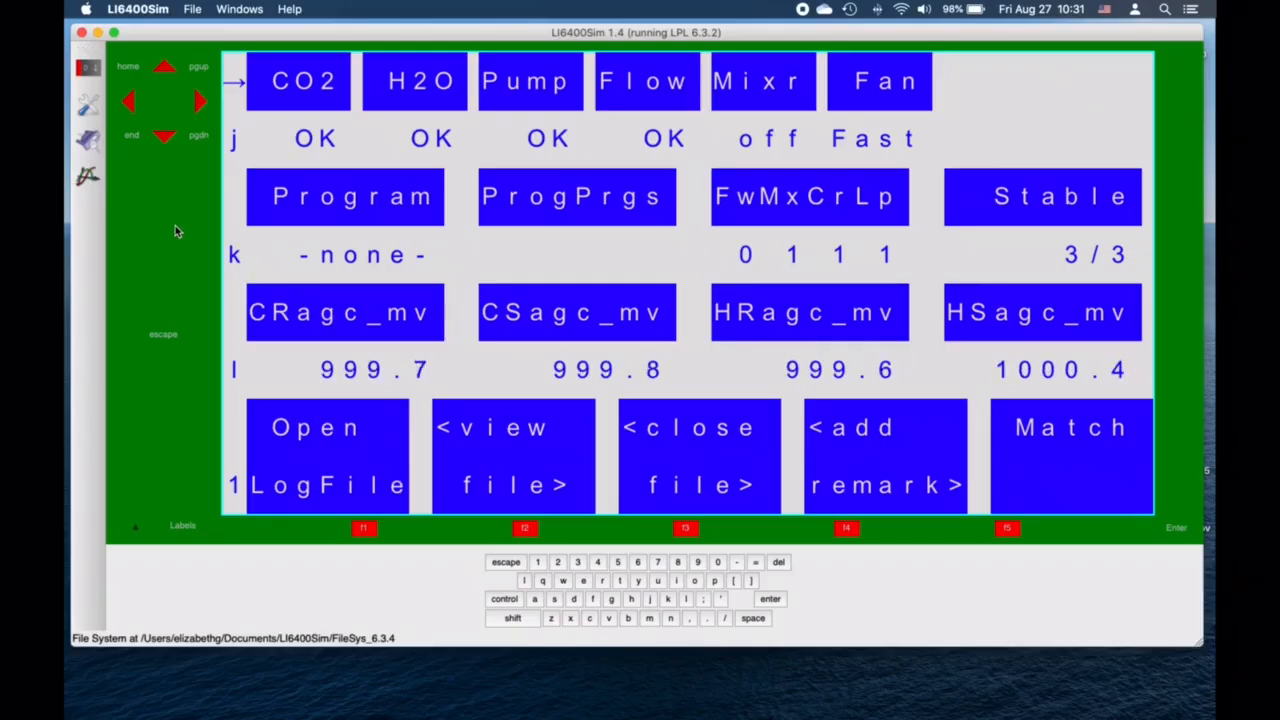
left_click(126, 67)
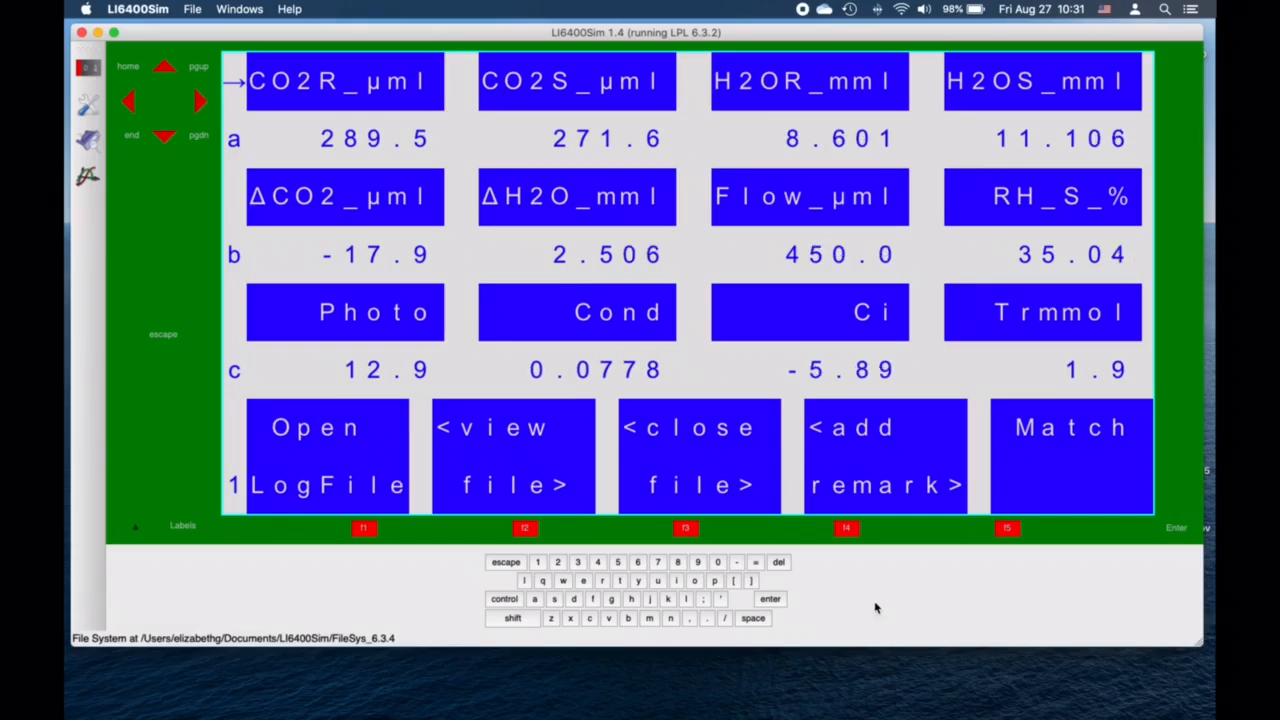
Step: Open the real-time graphs and view graph screen E with the Photo plots and graph screen D with the temperature plots
left_click(753, 584)
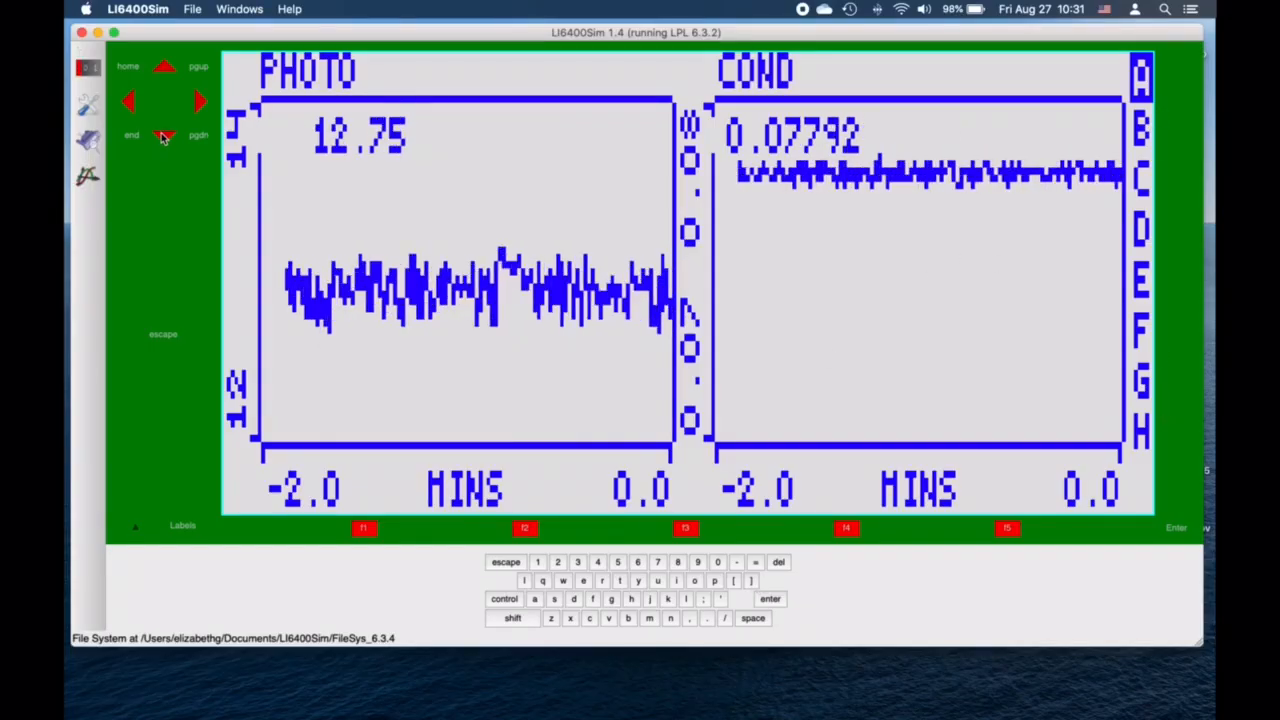
left_click(585, 583)
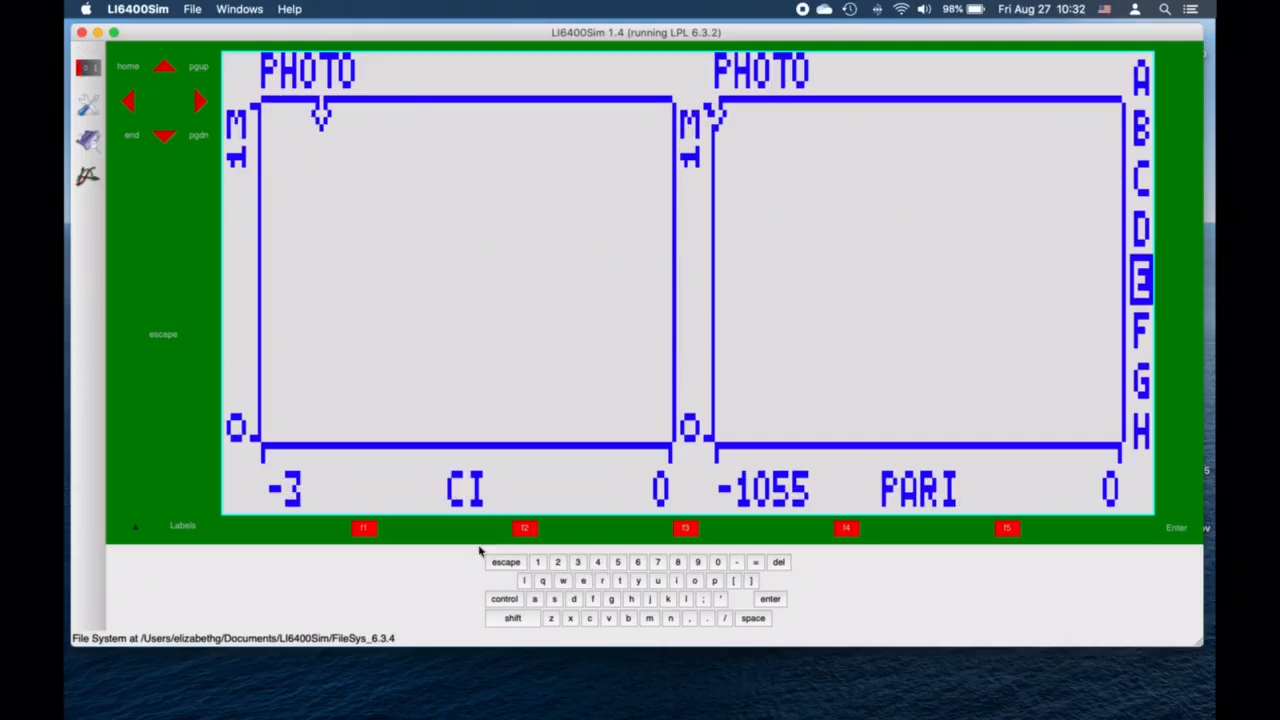
left_click(161, 67)
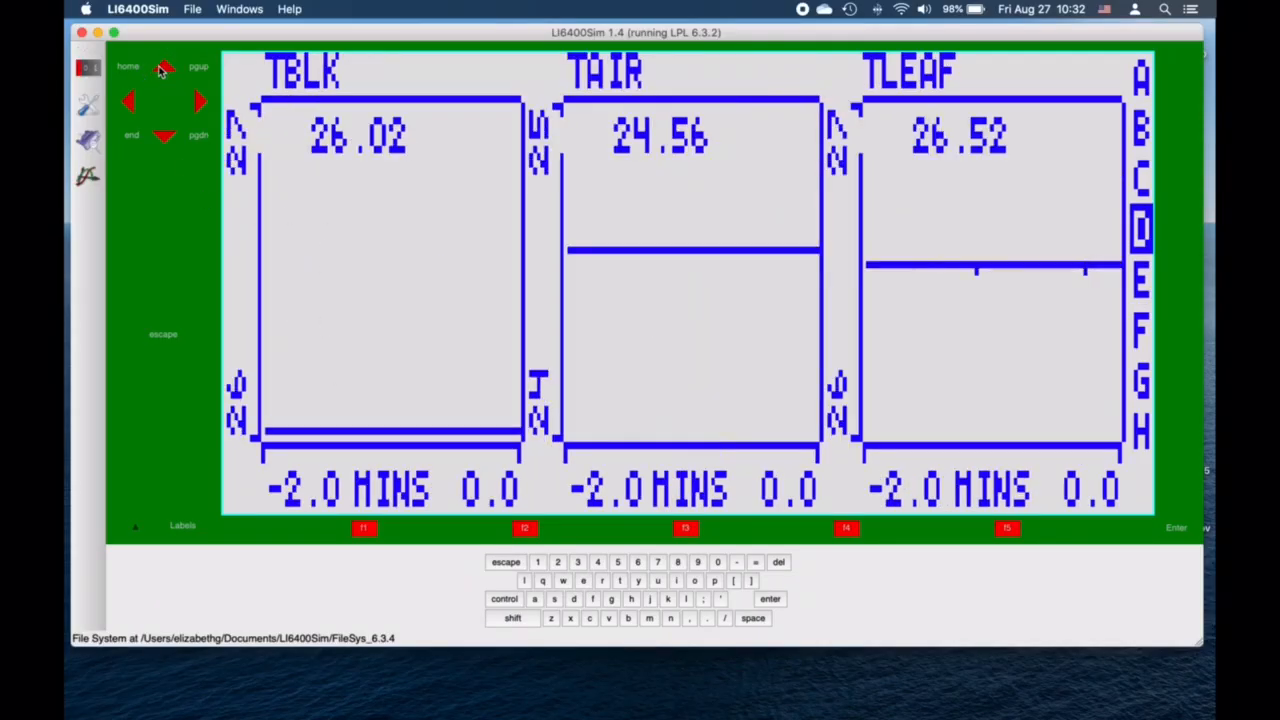
Step: Step the real-time graphs back from screen D to screen A with the Photo and Cond plots, then return to the measurements display
left_click(161, 67)
left_click(161, 67)
left_click(163, 68)
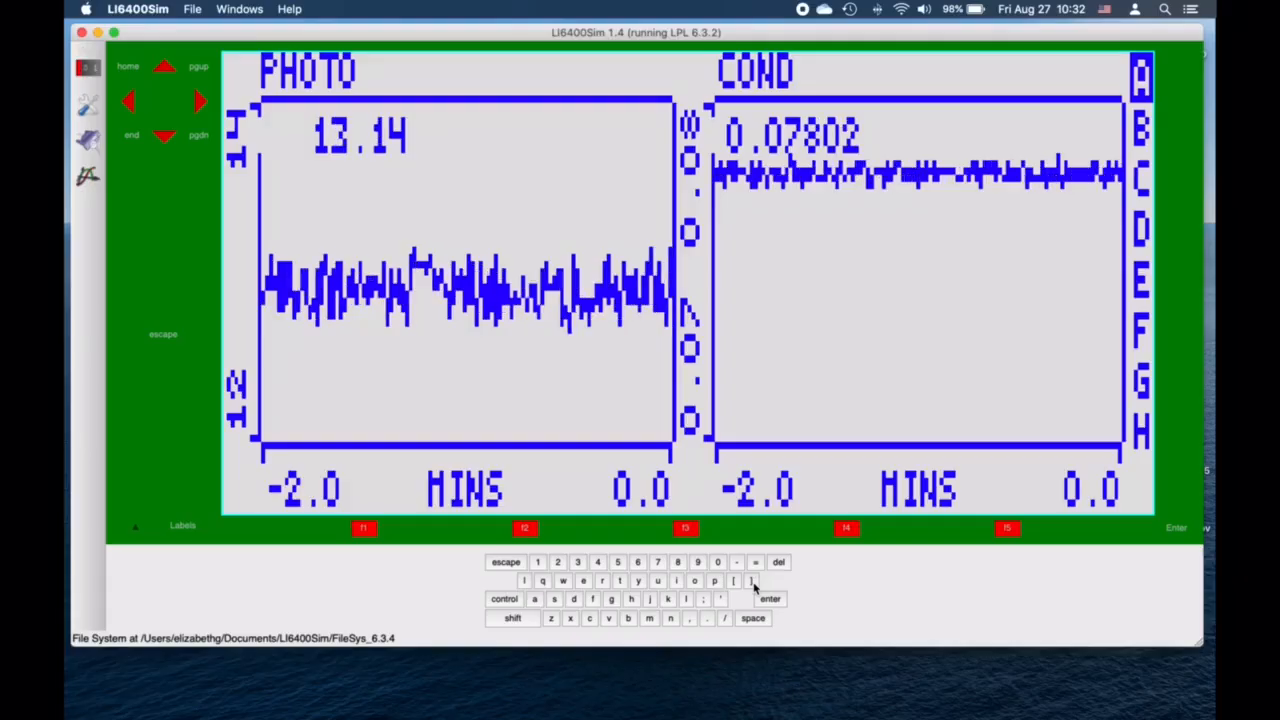
left_click(753, 583)
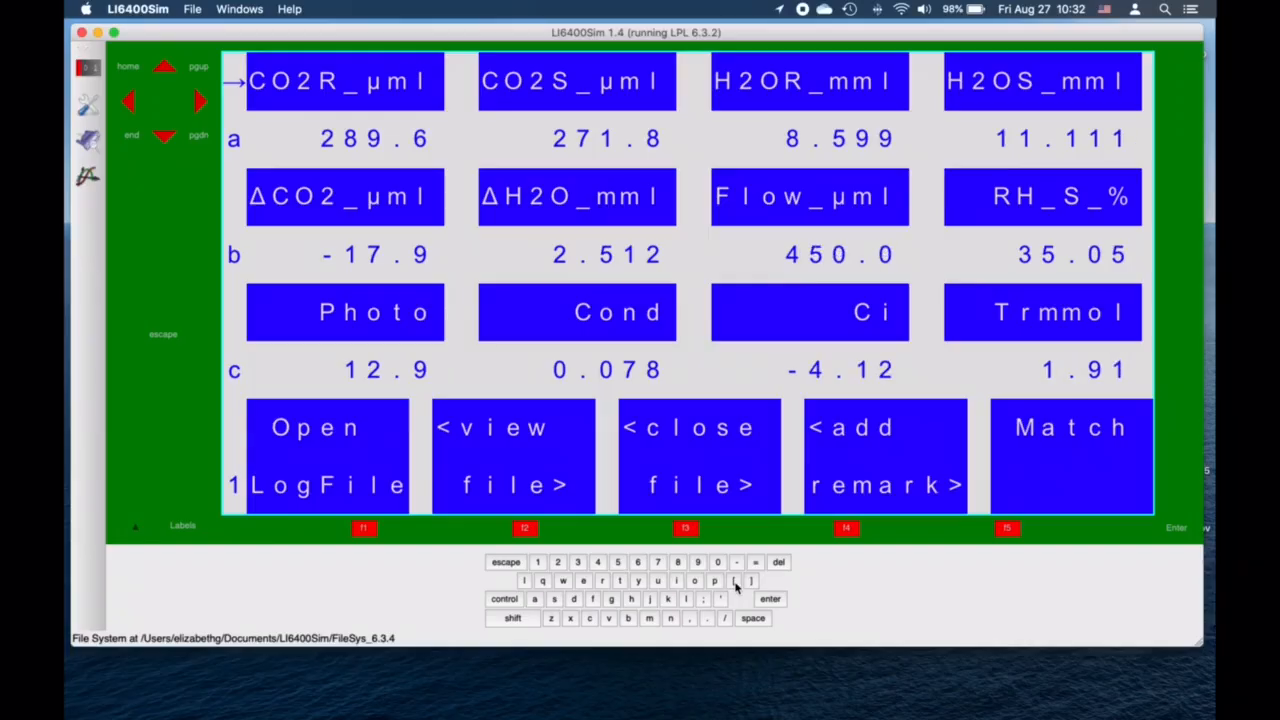
Step: Open the diagnostic status screens, page backward from Stability to Temperature Control Status, view Flow Control Status screen B, and close them
left_click(735, 584)
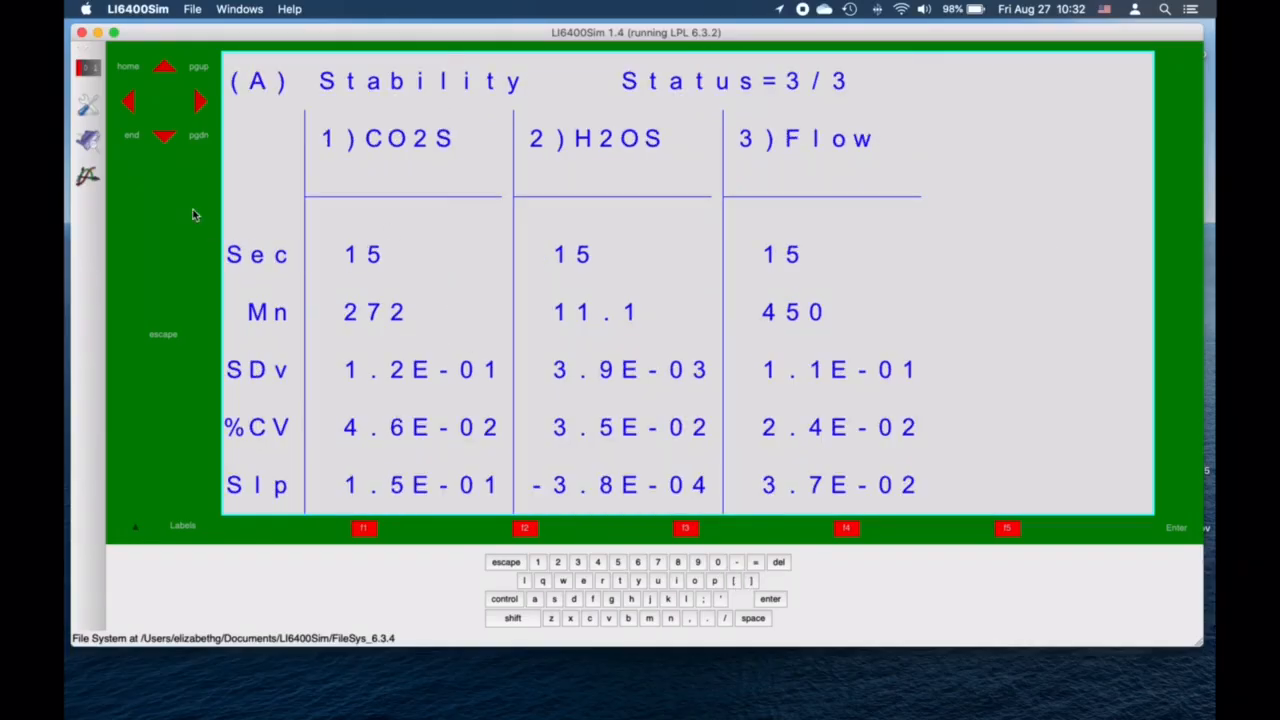
left_click(168, 140)
left_click(167, 137)
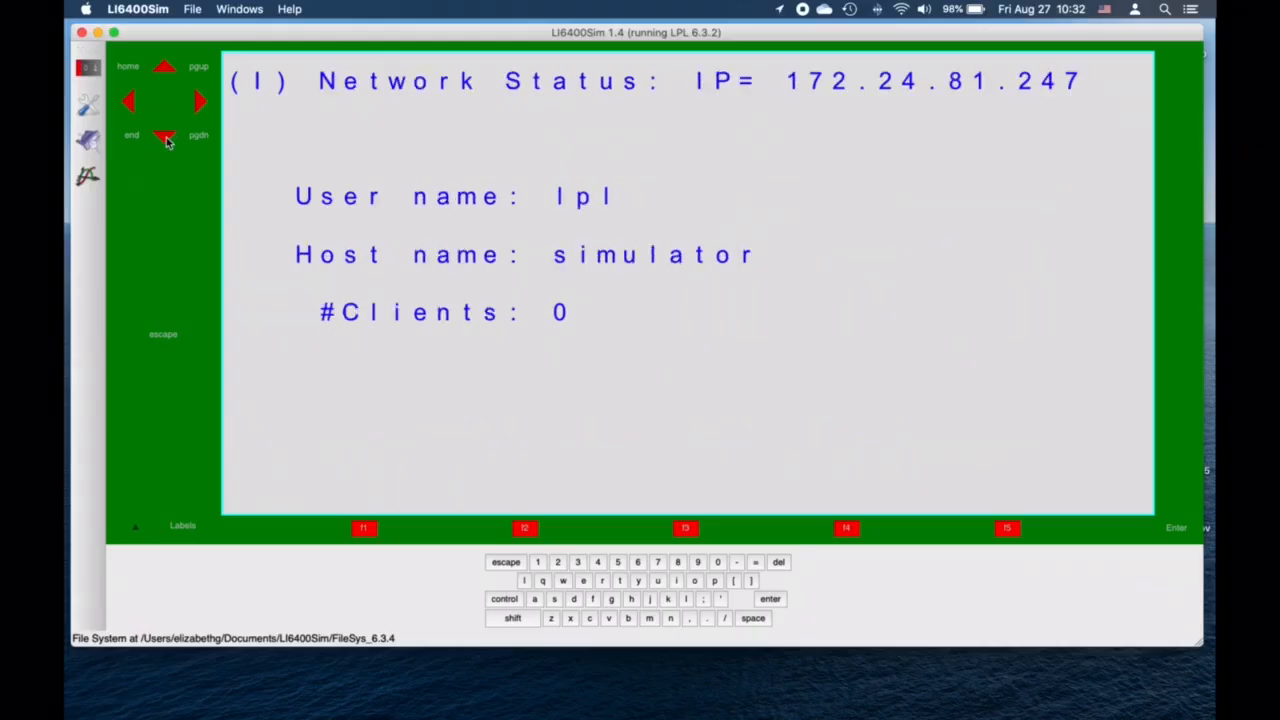
left_click(167, 138)
left_click(167, 138)
left_click(168, 140)
left_click(168, 140)
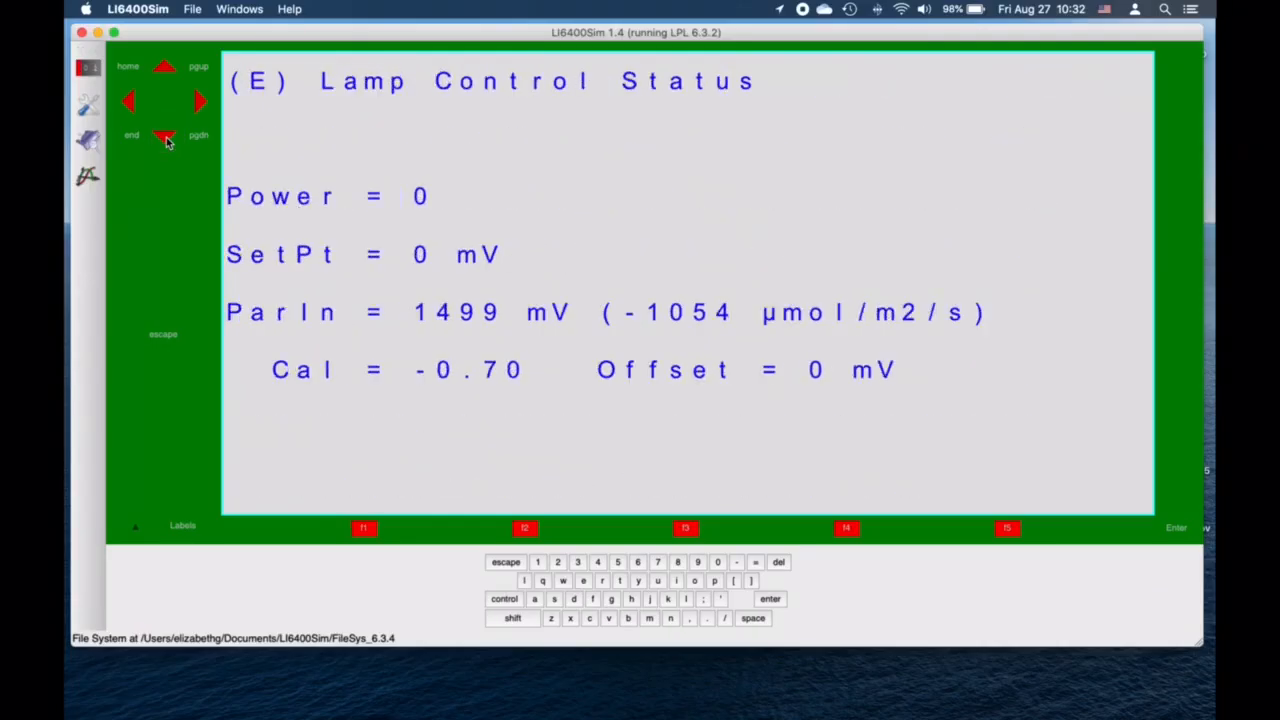
left_click(168, 140)
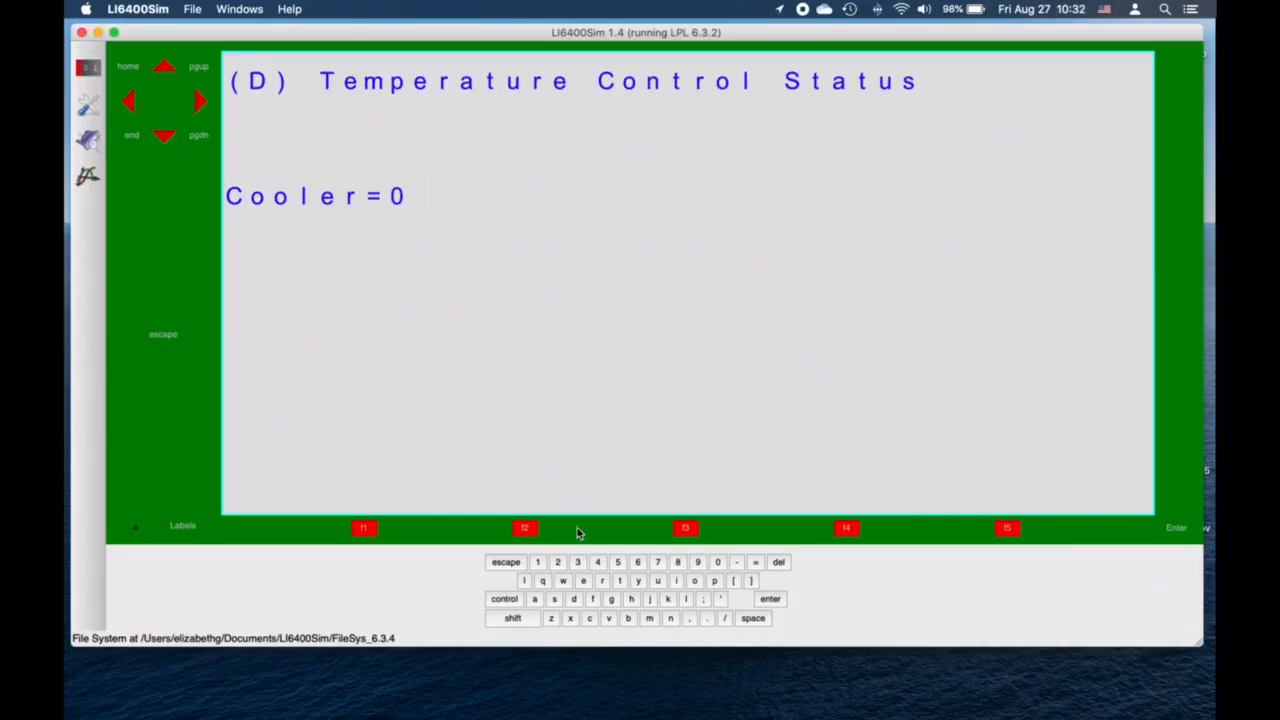
left_click(628, 618)
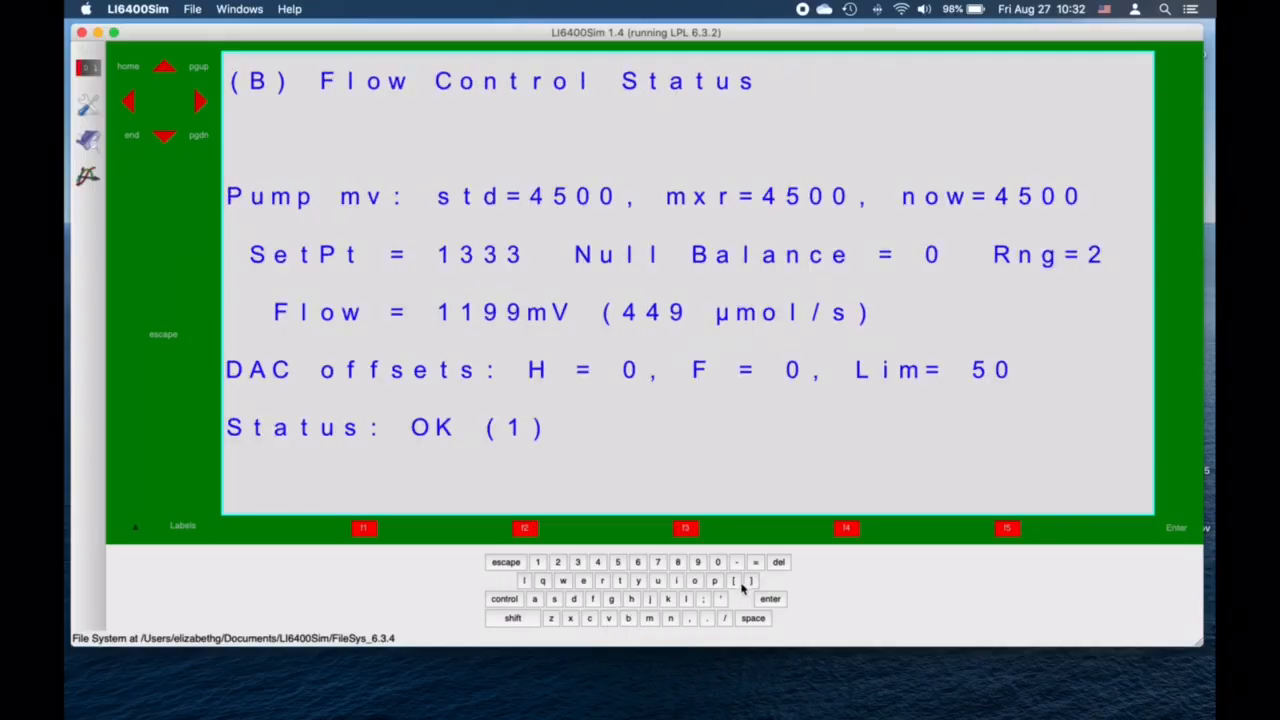
left_click(736, 582)
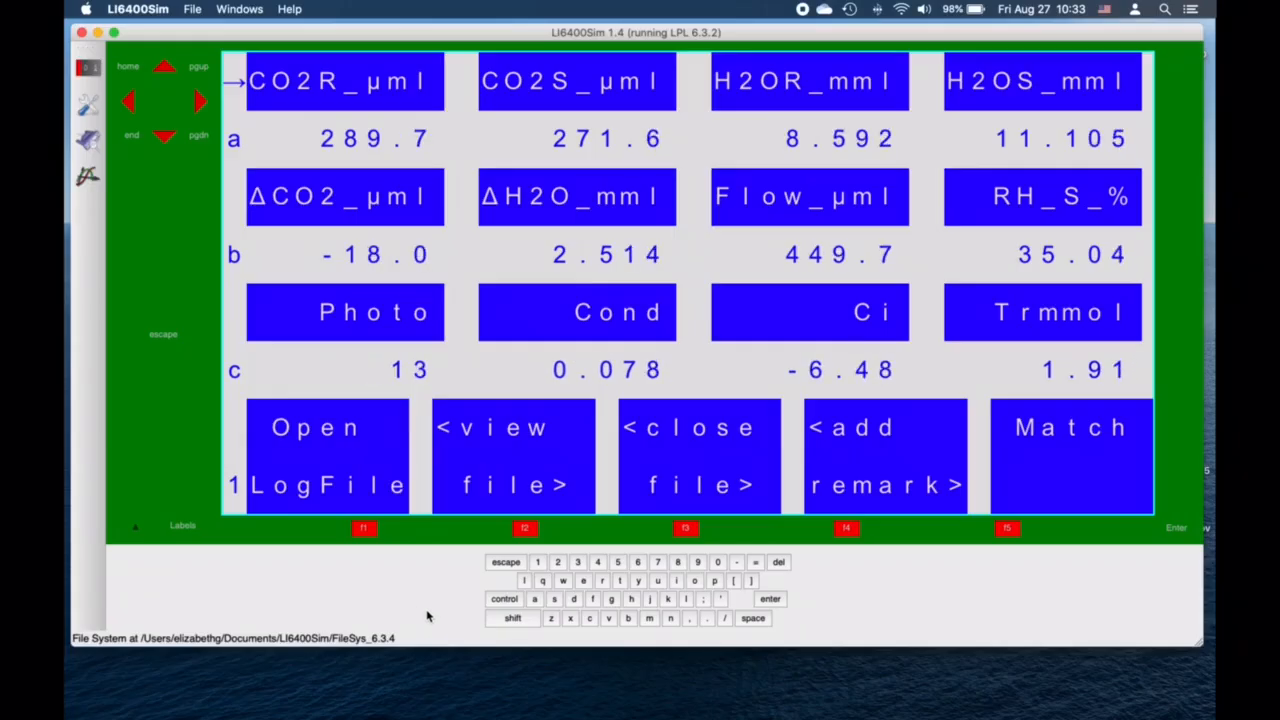
Step: Cycle the function key labels through all their levels and return to level 1 with Open LogFile and Match
left_click(183, 527)
left_click(183, 527)
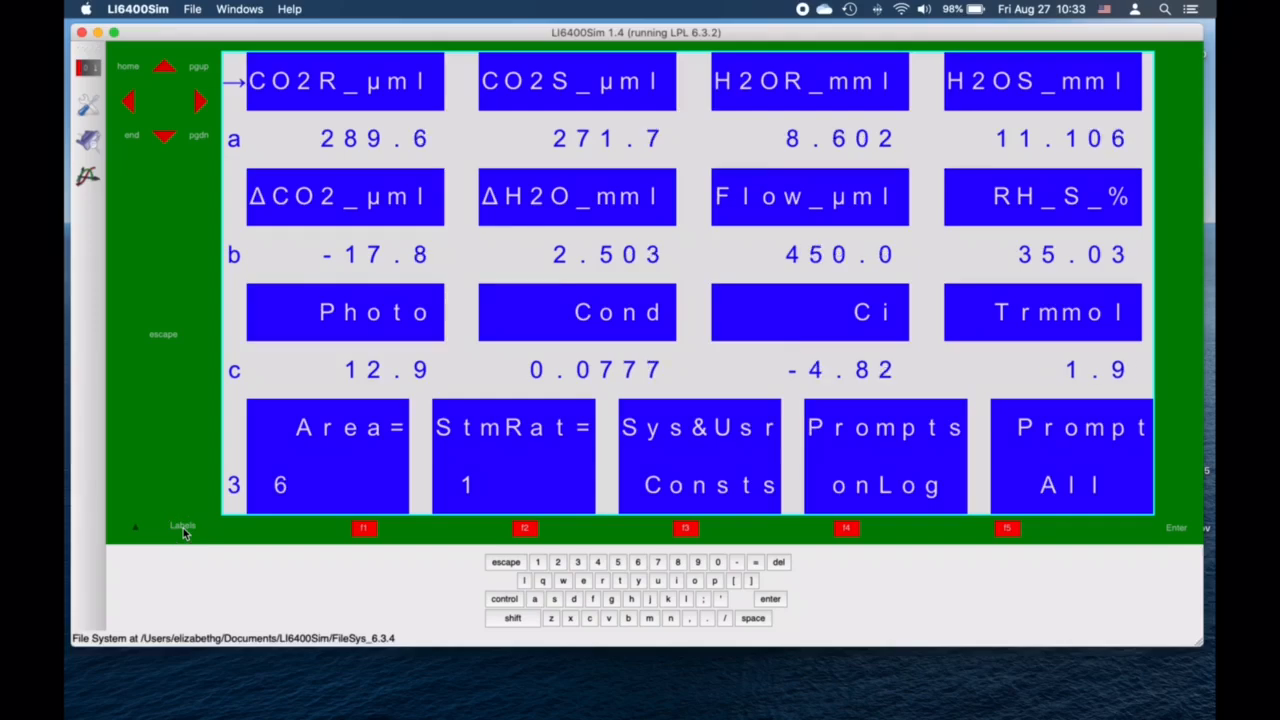
left_click(183, 527)
left_click(183, 529)
left_click(183, 529)
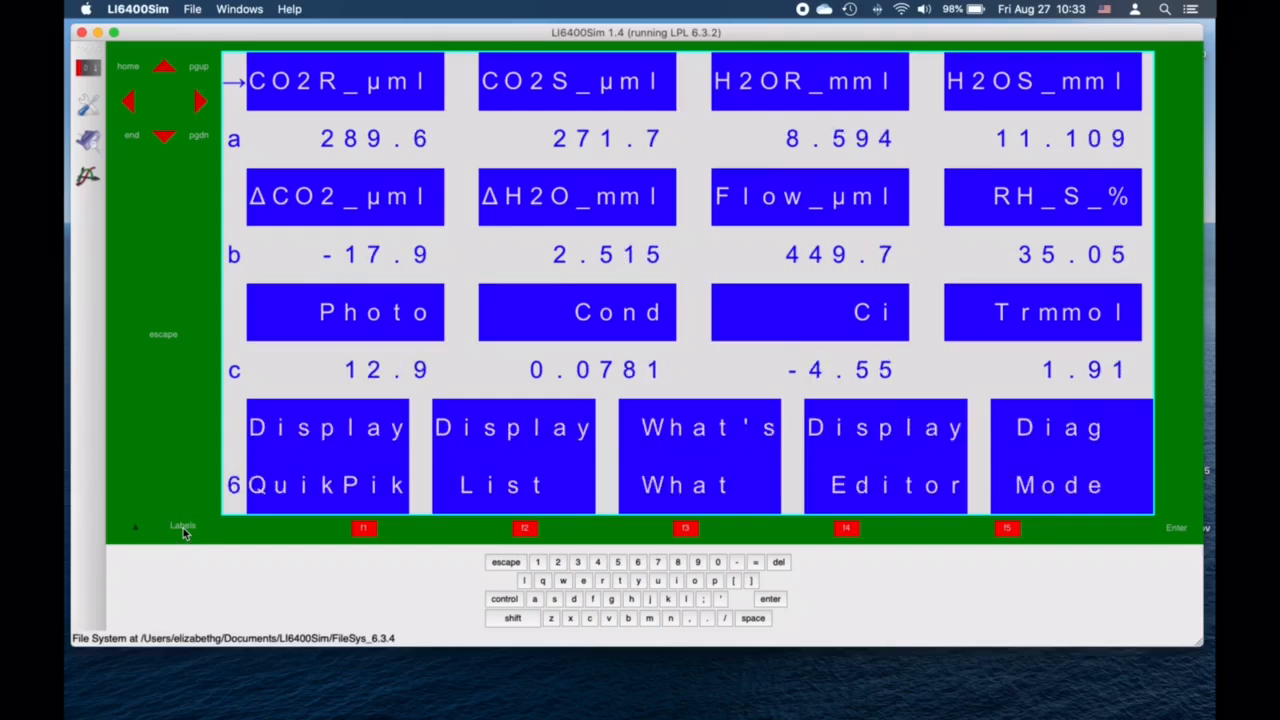
left_click(183, 529)
left_click(183, 529)
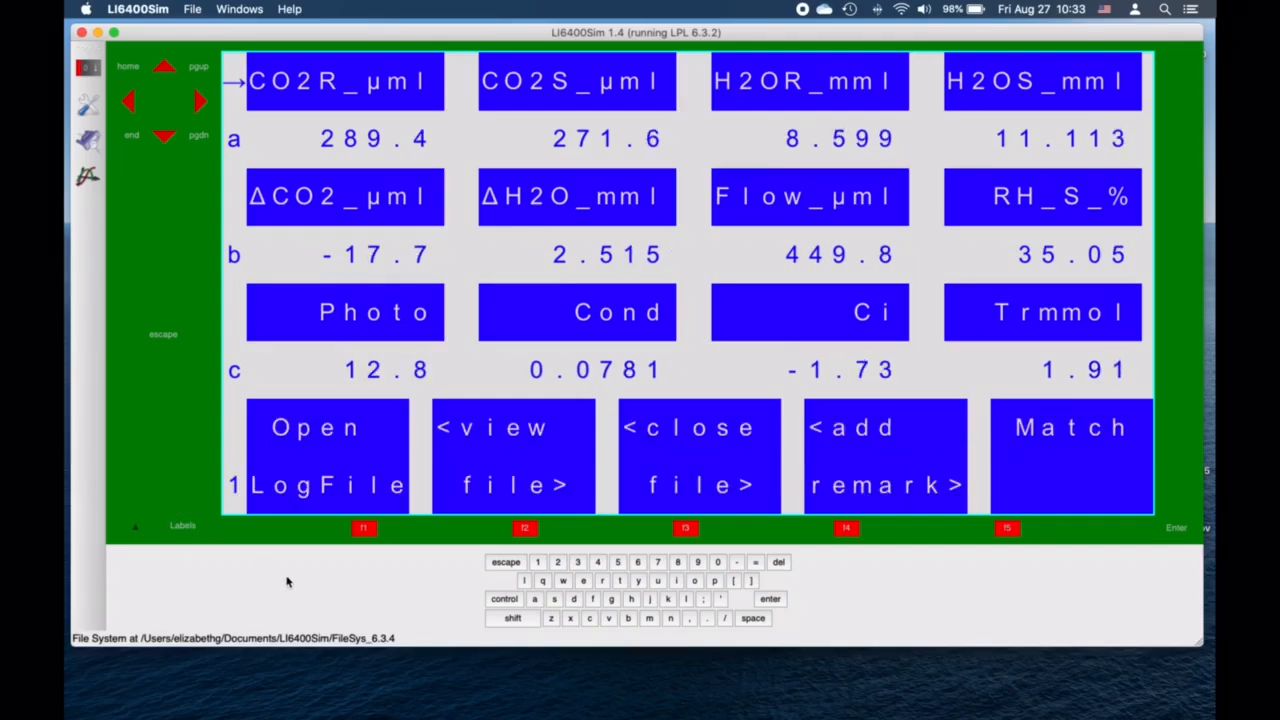